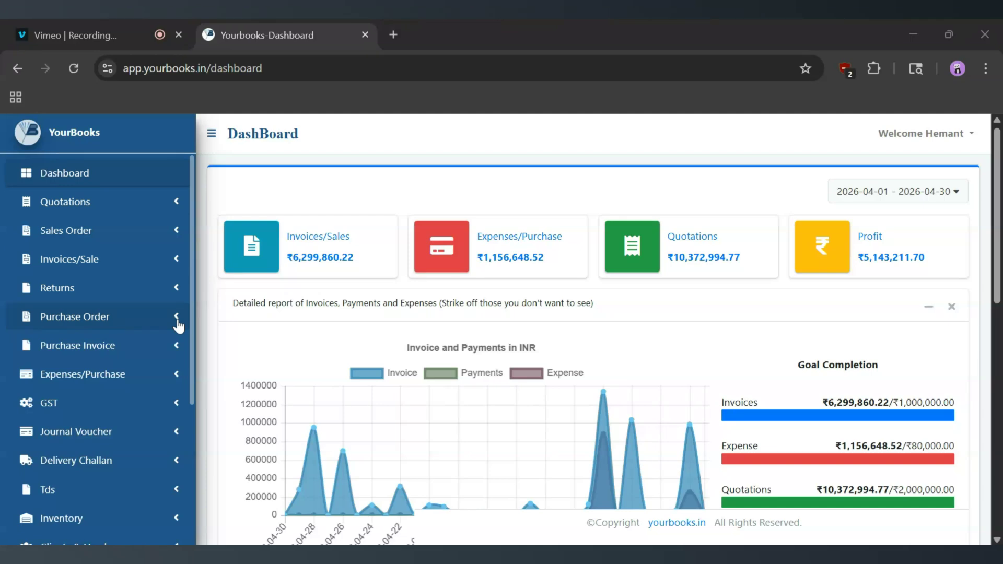
Step: Open a new purchase order form and review its date, PO number and vendor quotation number fields
left_click(177, 322)
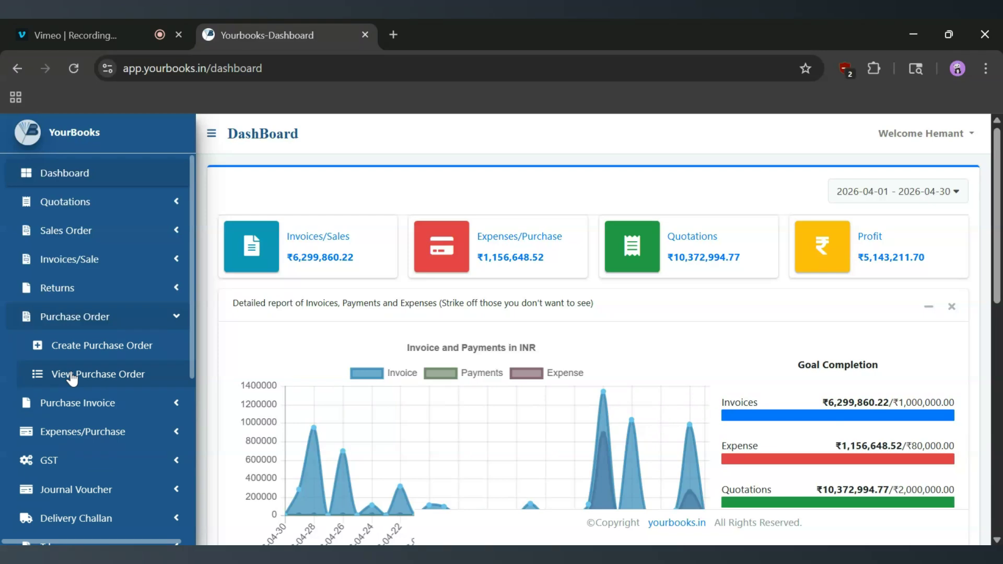
left_click(97, 349)
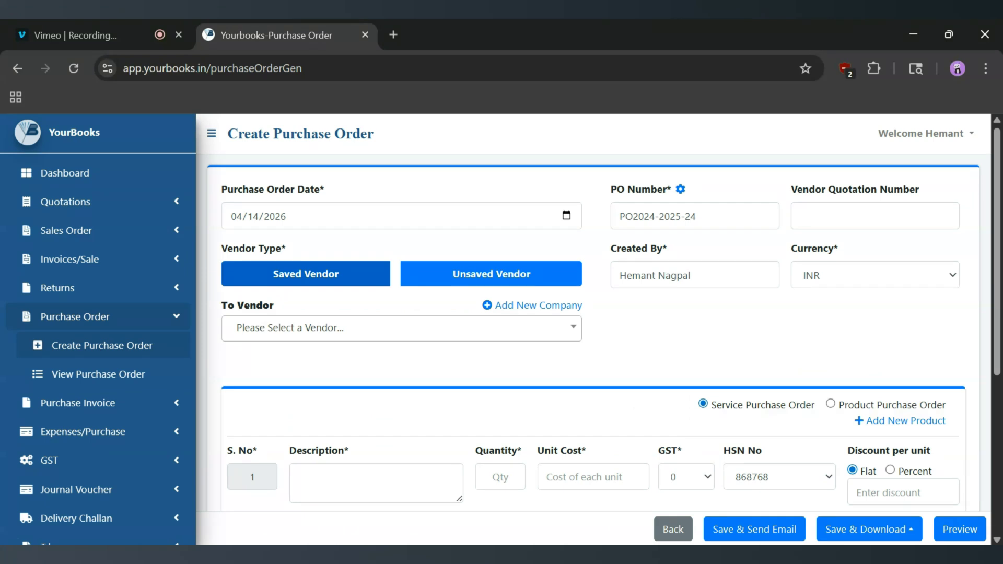
left_click(321, 219)
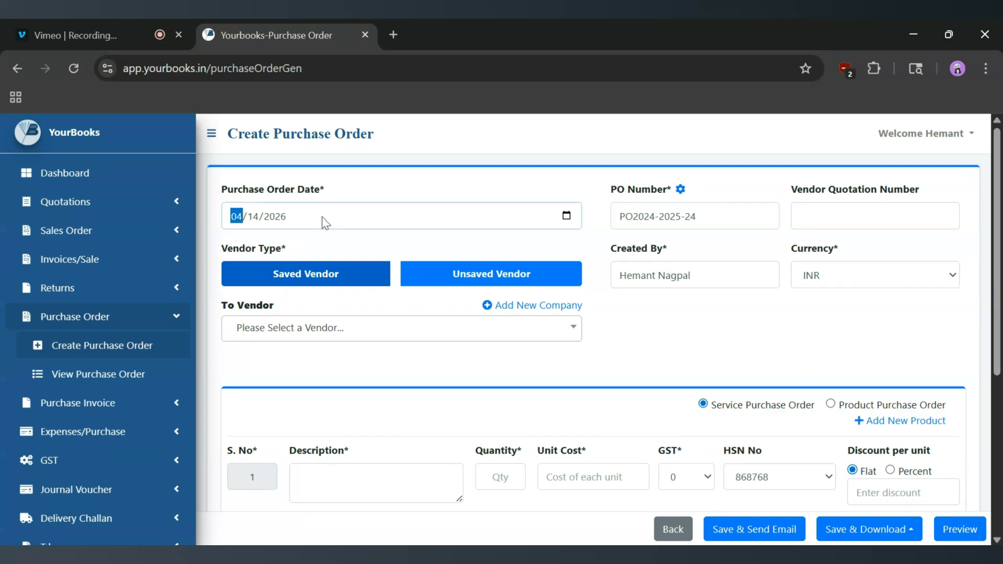
double_click(690, 216)
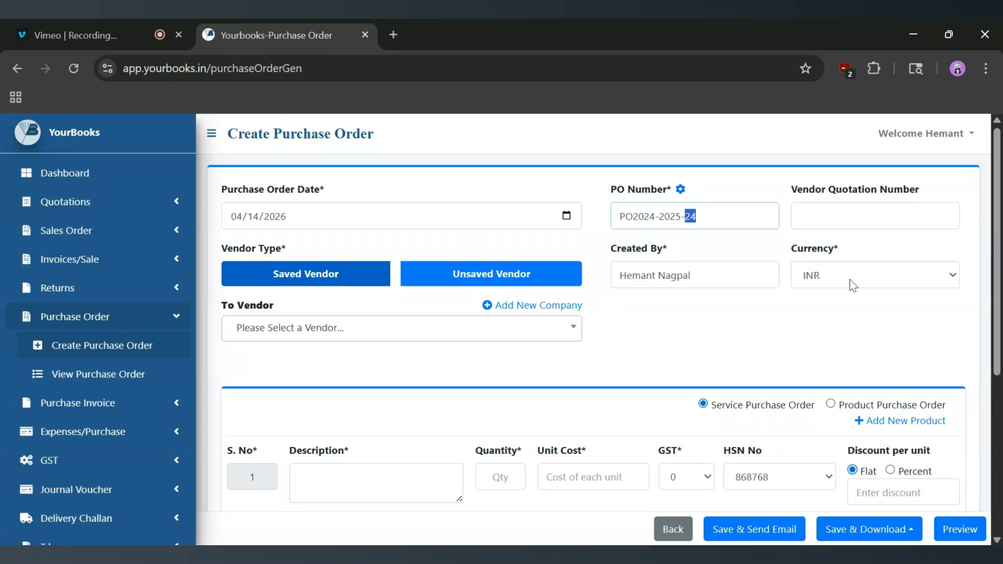
left_click_drag(792, 192, 929, 198)
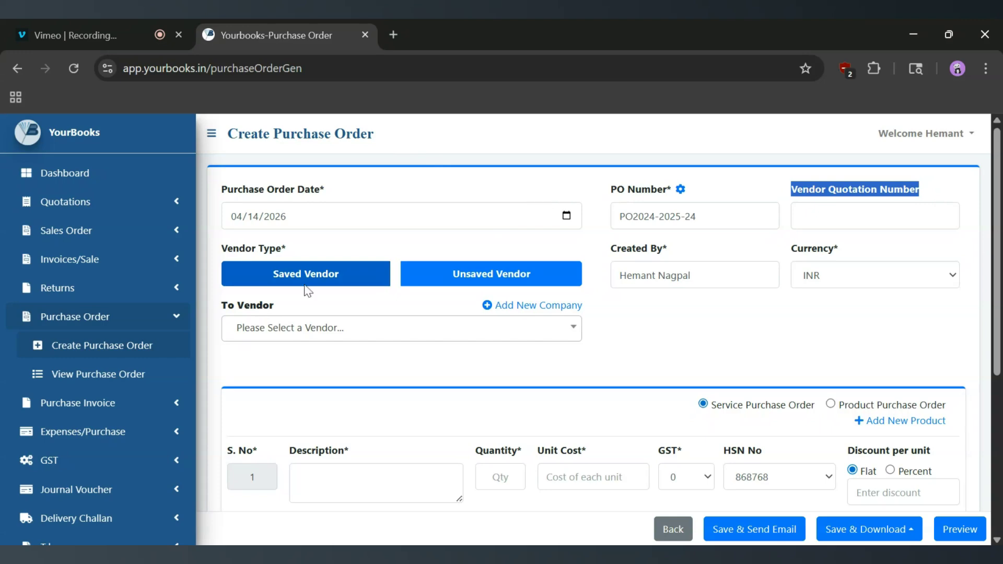
Step: Compare the unsaved and saved vendor types, and browse the list of saved vendors
left_click(454, 281)
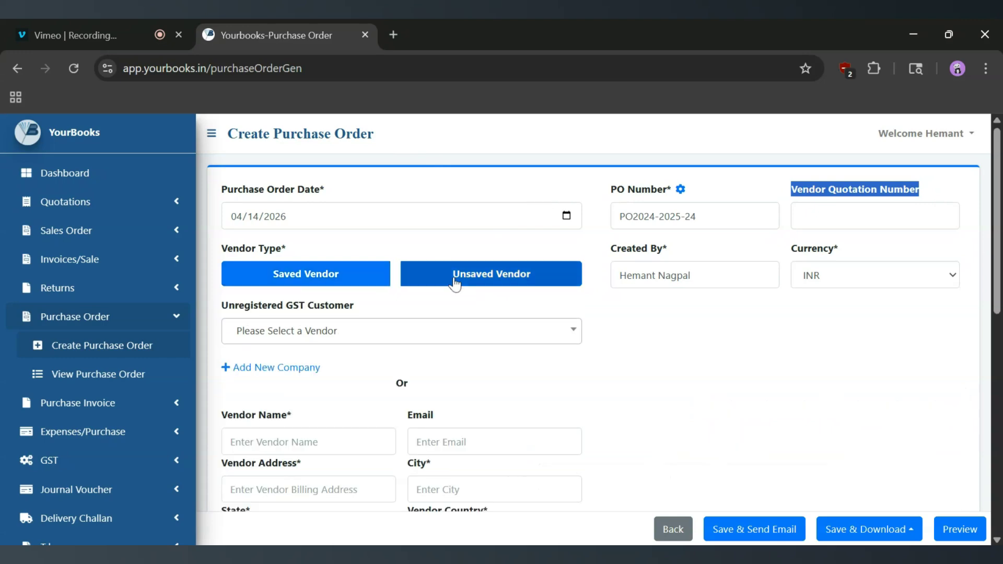
left_click(338, 274)
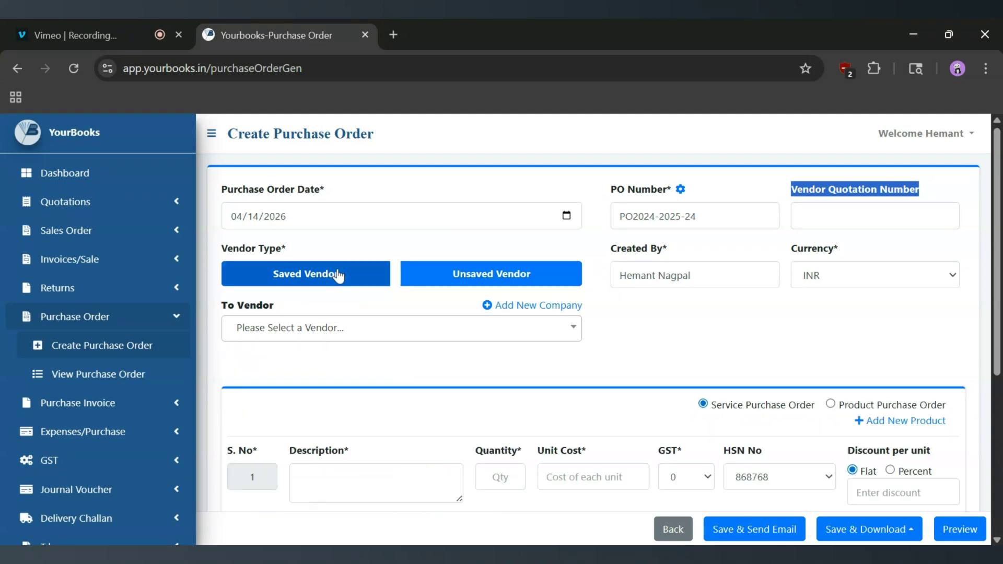
left_click(366, 331)
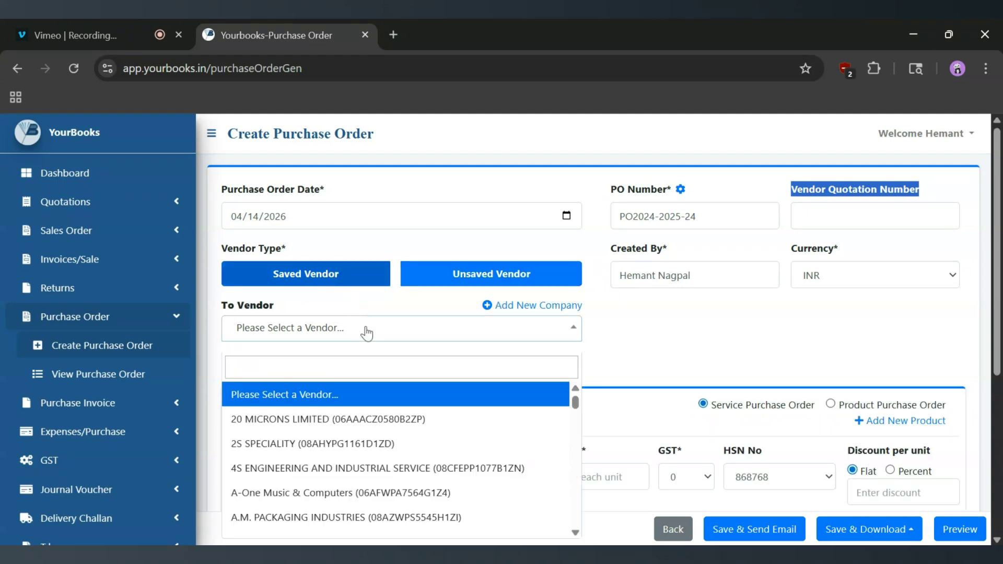
scroll(368, 421, "down", 3)
scroll(368, 424, "down", 5)
scroll(367, 422, "up", 10)
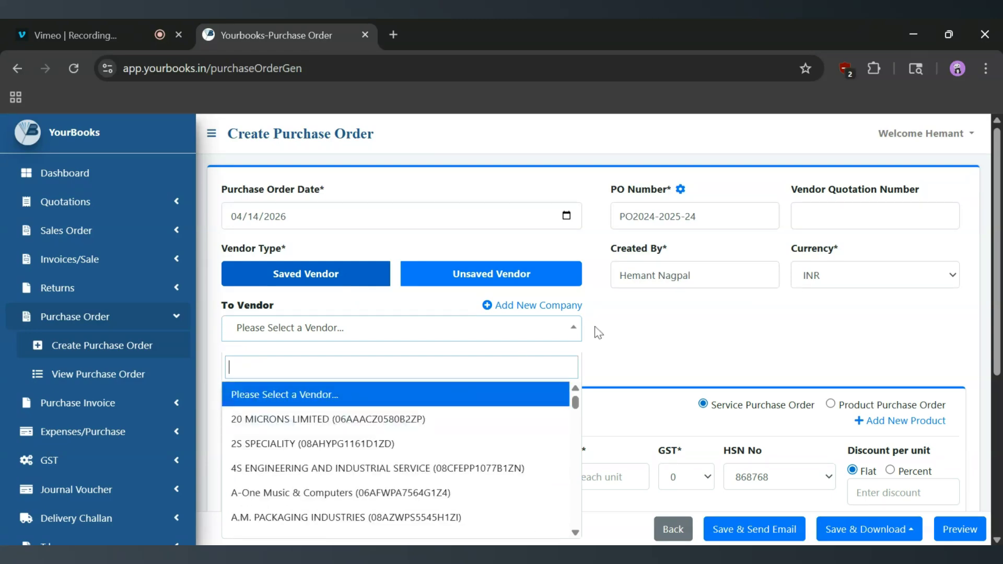
Step: Examine the company and billing address fields of the Add New Company form and close it without saving
left_click(539, 310)
left_click(538, 310)
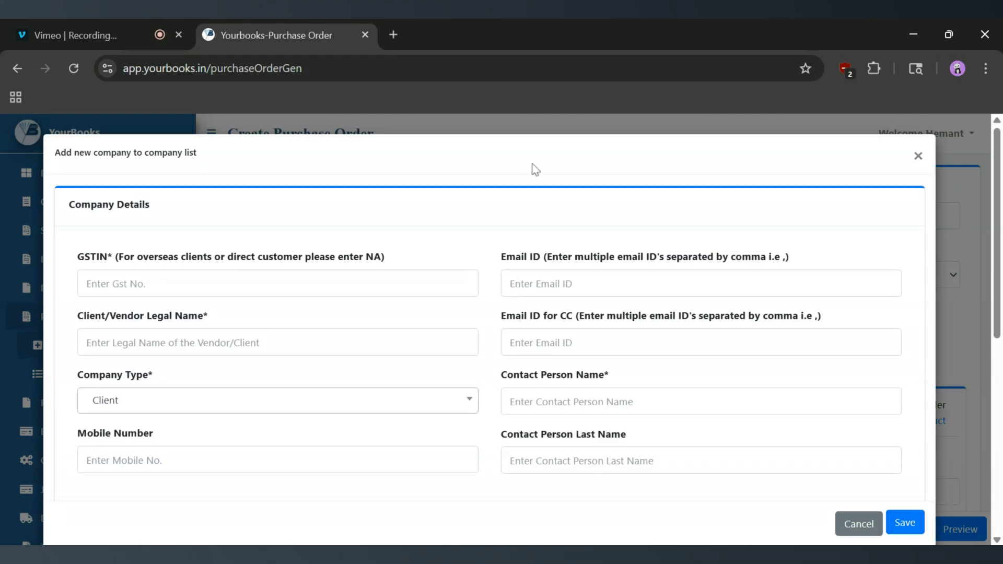
scroll(412, 278, "down", 7)
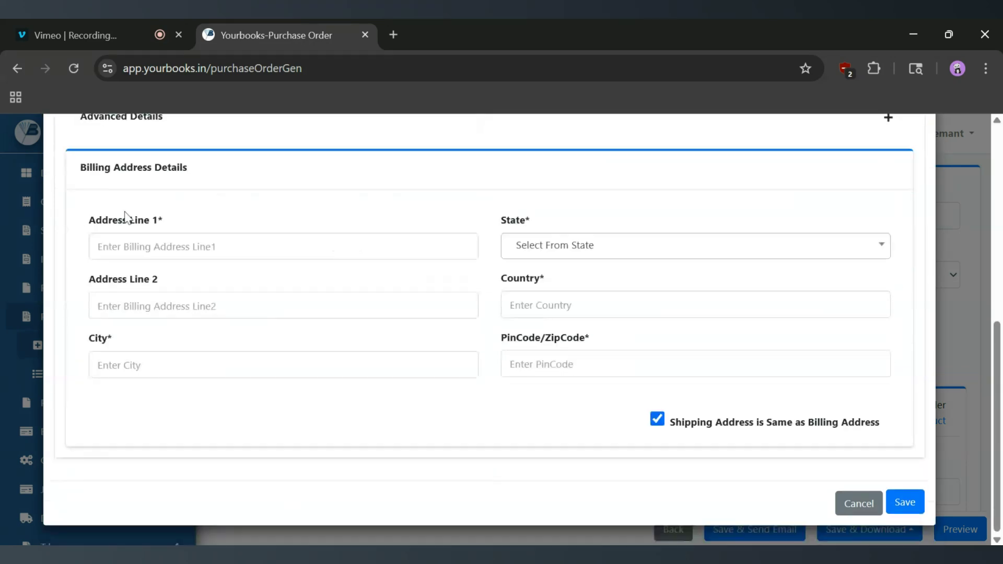
scroll(489, 330, "up", 7)
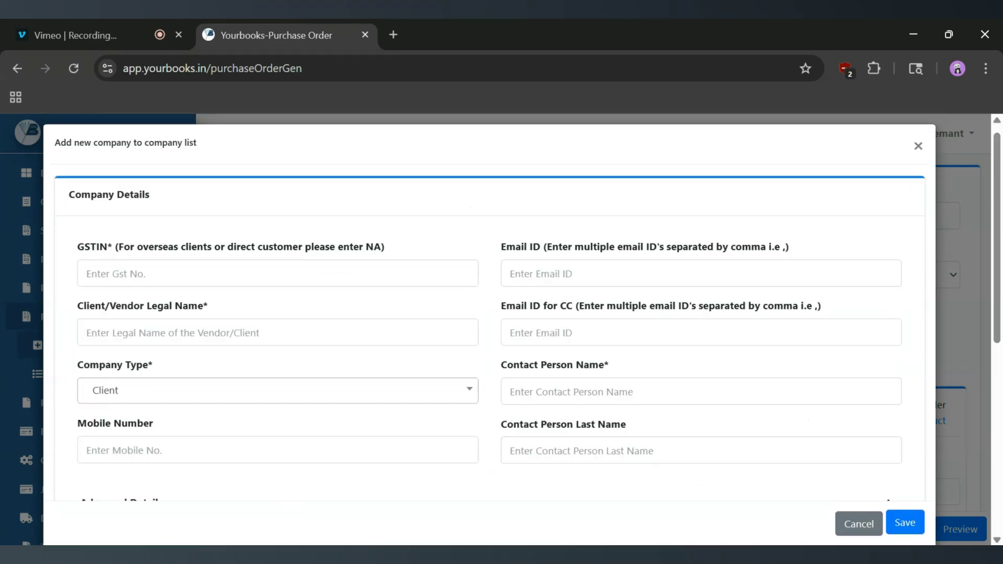
left_click(912, 160)
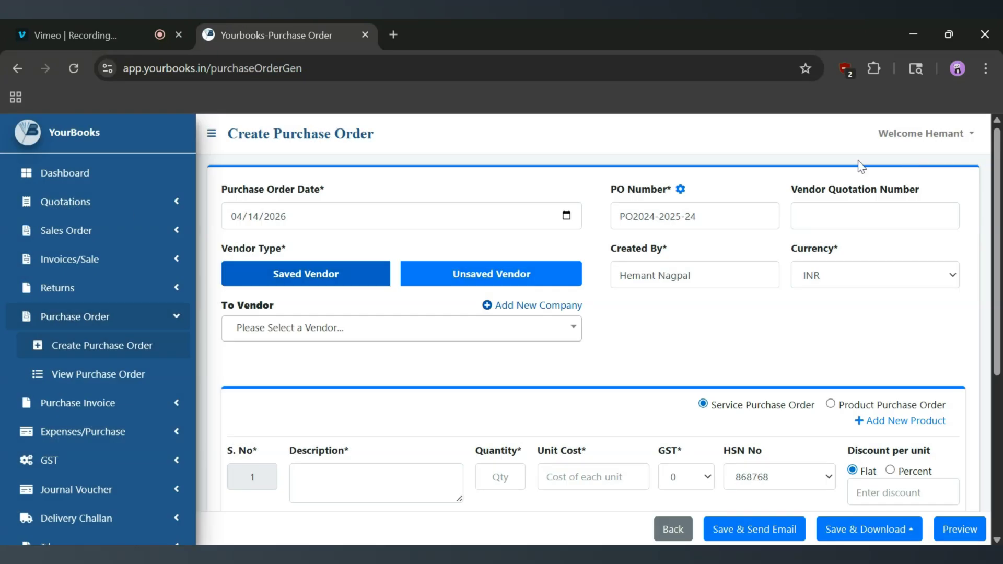
Step: Show the Clients & Vendors options for adding and viewing vendors in the navigation
scroll(42, 354, "down", 3)
scroll(42, 353, "down", 2)
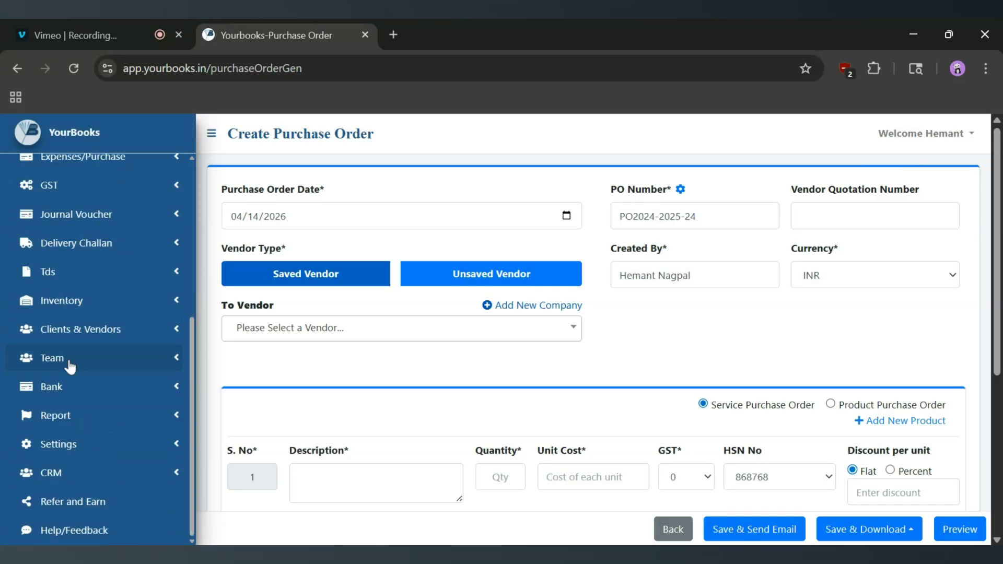
left_click(168, 339)
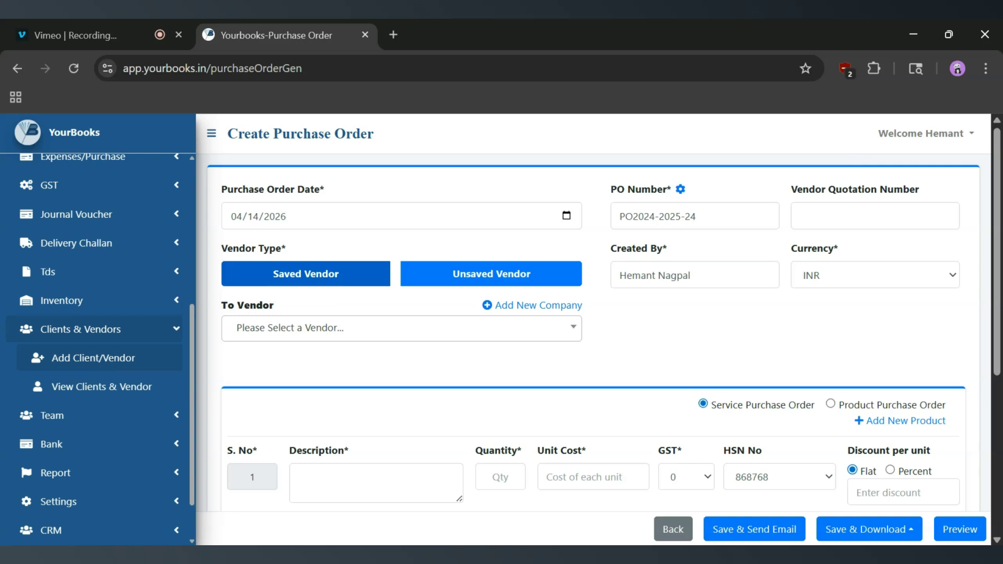
Step: Choose 20 MICRONS LIMITED as the saved vendor and review the service and product purchase order types
left_click(373, 342)
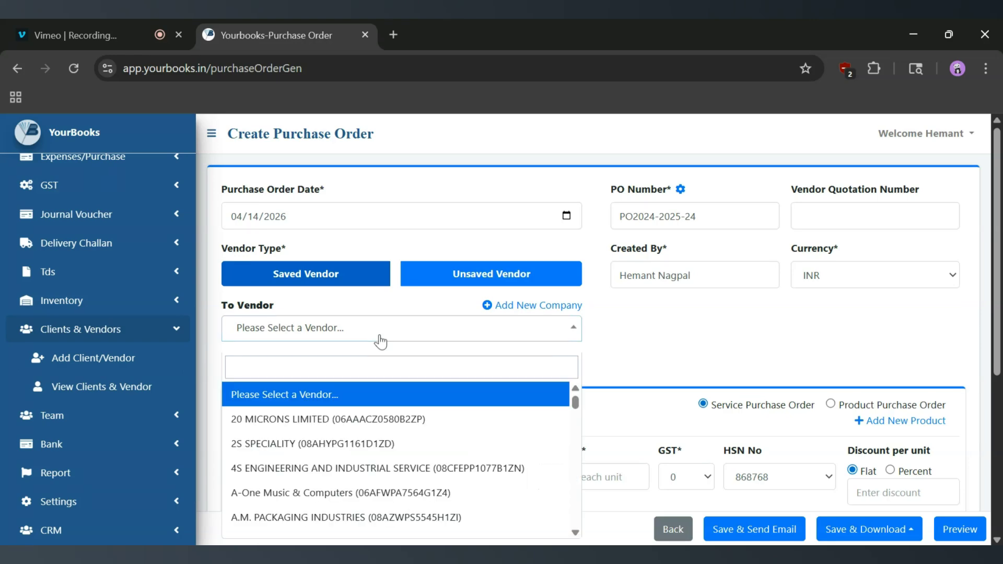
left_click(364, 419)
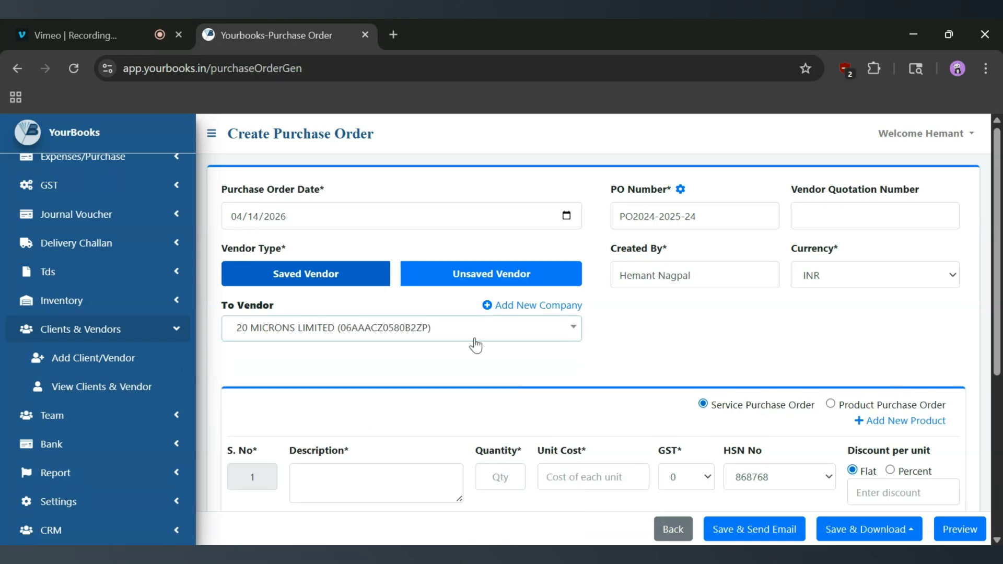
scroll(478, 345, "down", 1)
scroll(486, 347, "down", 3)
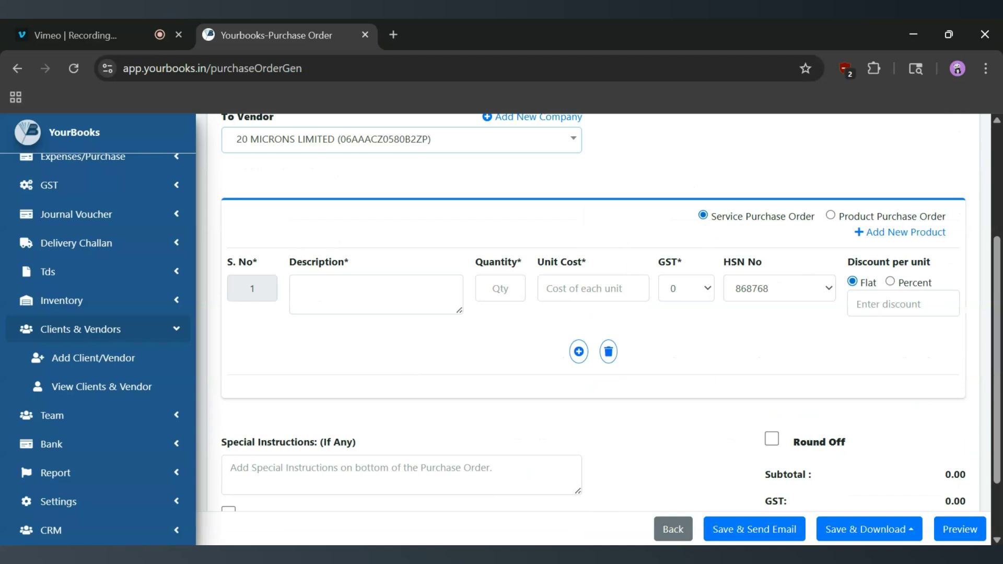
left_click_drag(711, 216, 813, 216)
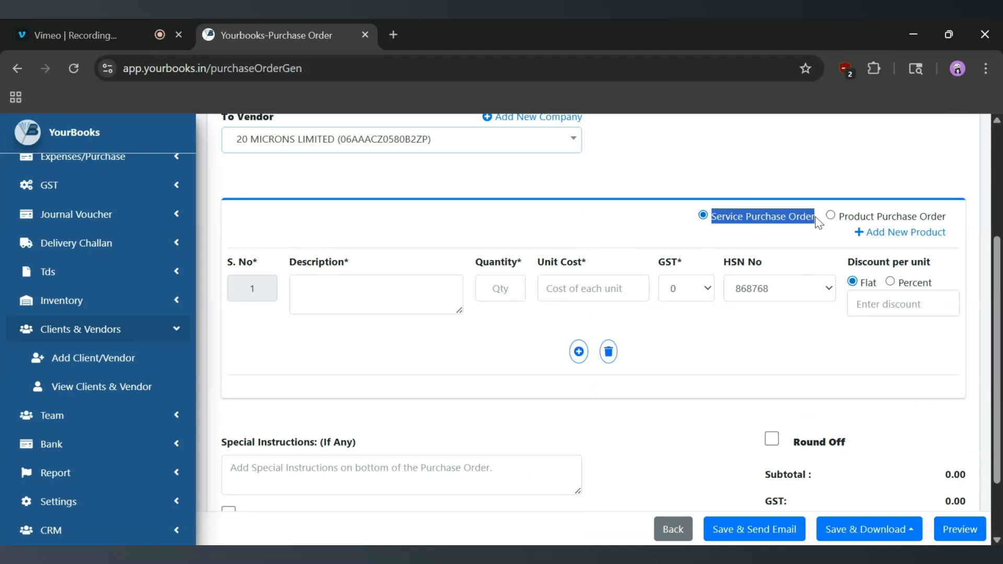
left_click_drag(840, 216, 967, 229)
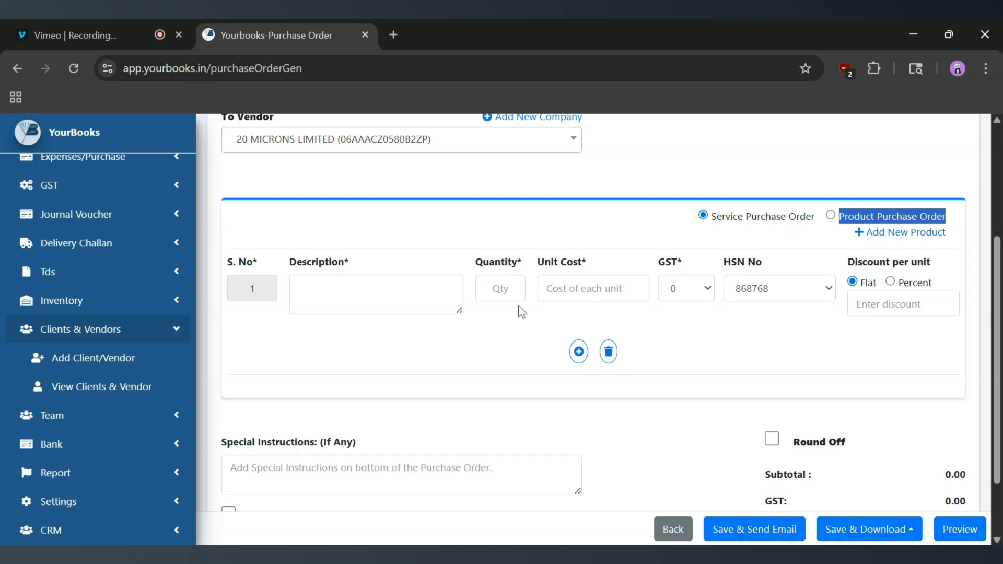
Step: Fill in the first item row with description Test, quantity 2, unit cost 100 and GST 2
left_click(299, 287)
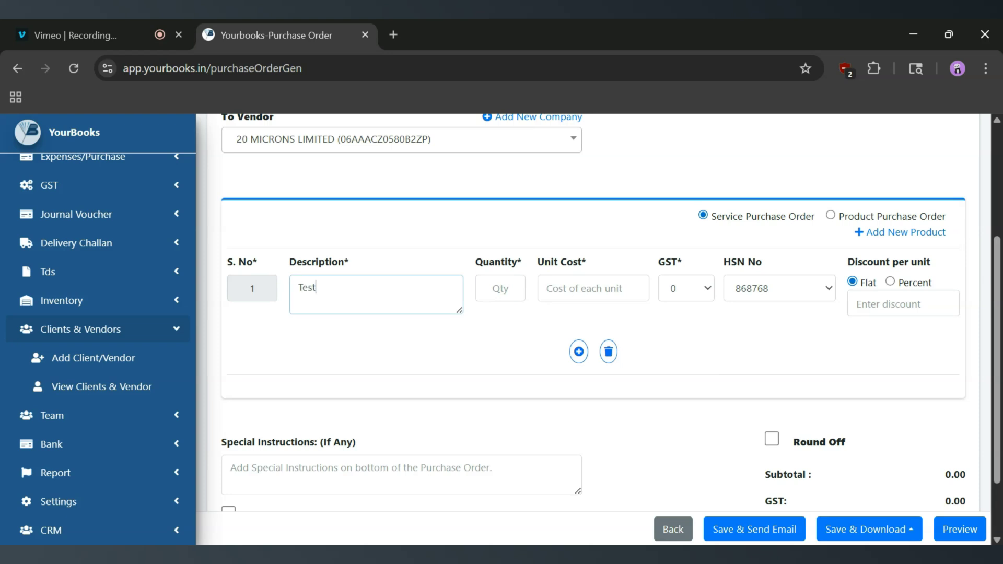
left_click(525, 288)
type("2")
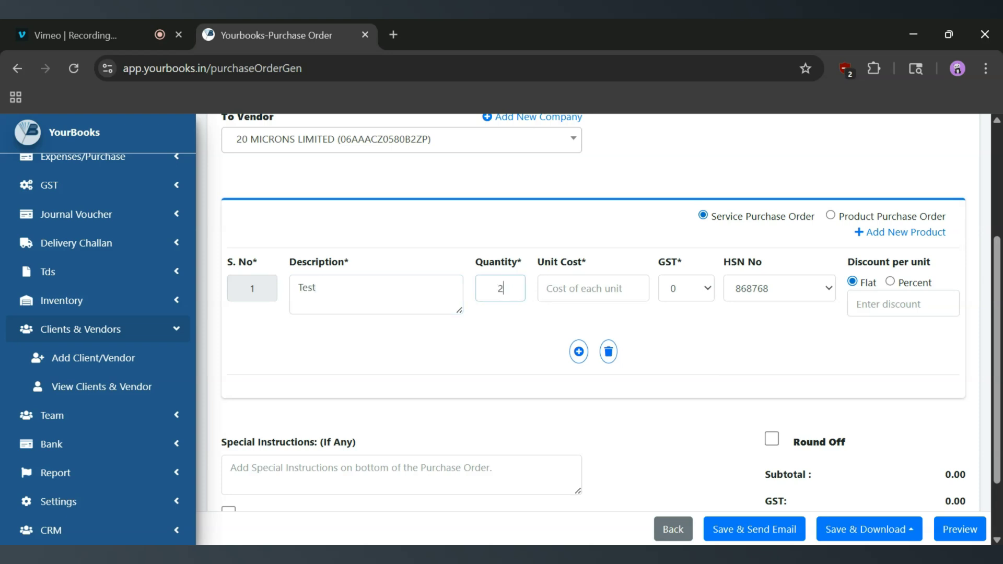
key("Tab")
type("10")
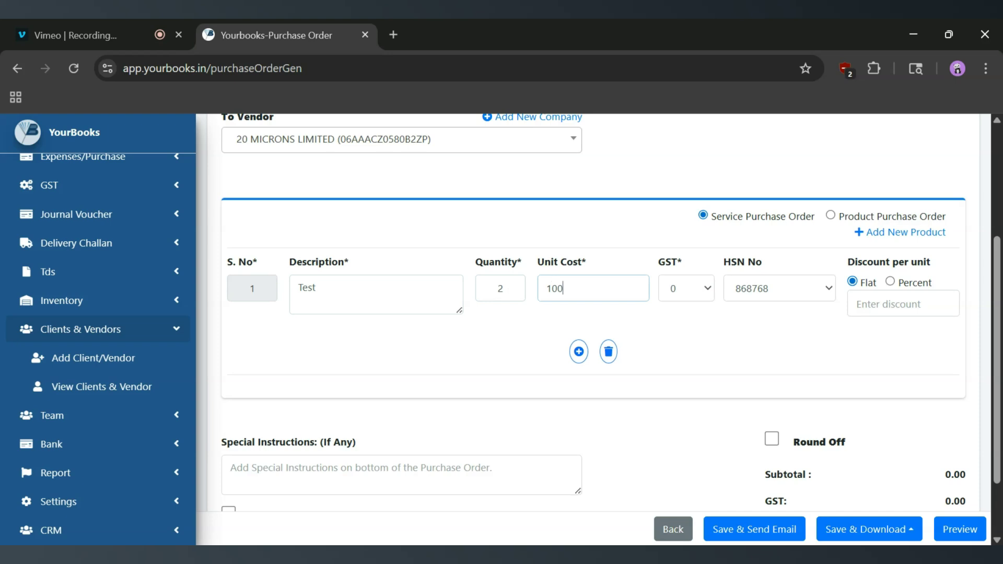
left_click(680, 321)
left_click(682, 292)
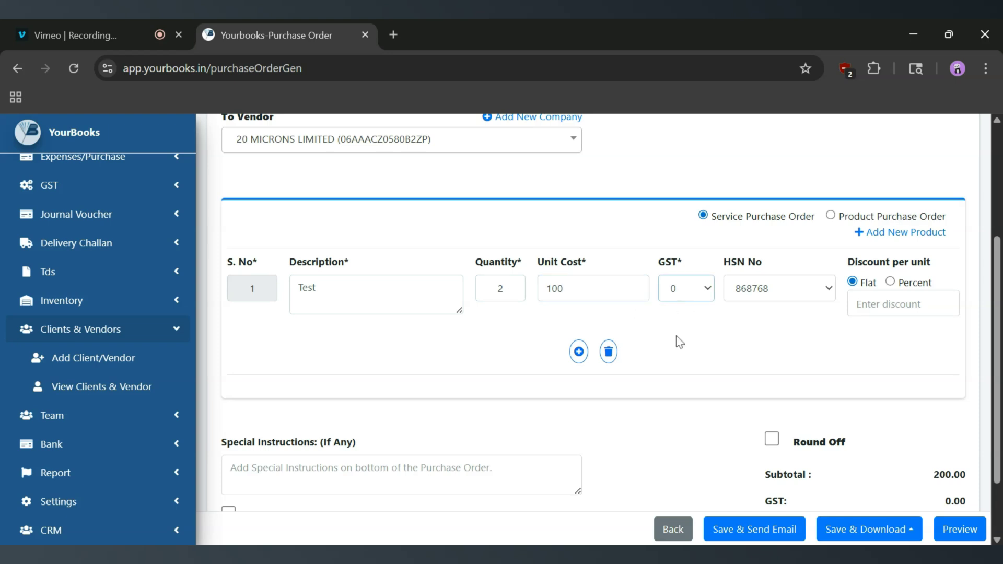
left_click(680, 342)
Step: Add two blank item rows below the first item and delete both again
left_click(579, 351)
scroll(580, 408, "down", 2)
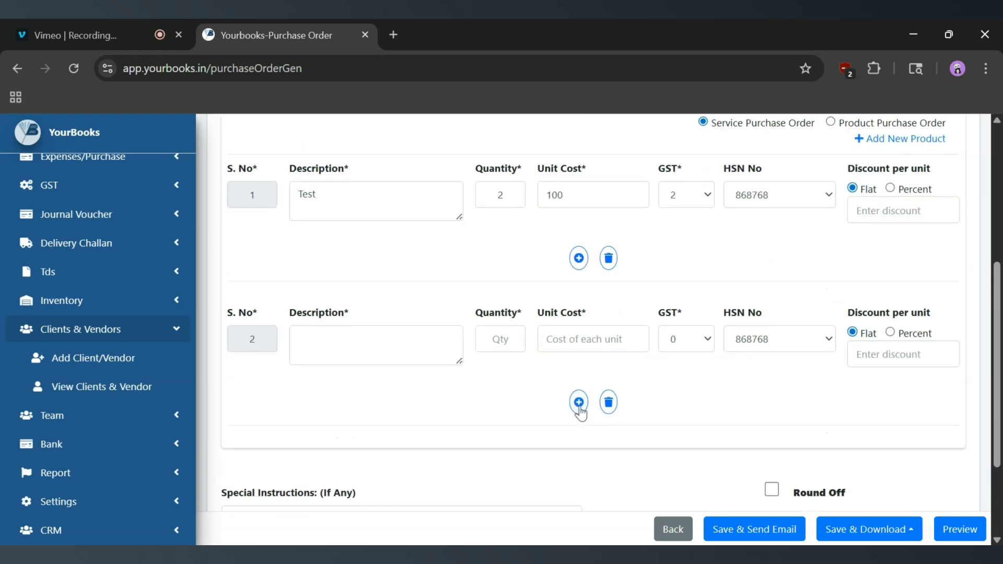
left_click(579, 402)
scroll(606, 340, "down", 5)
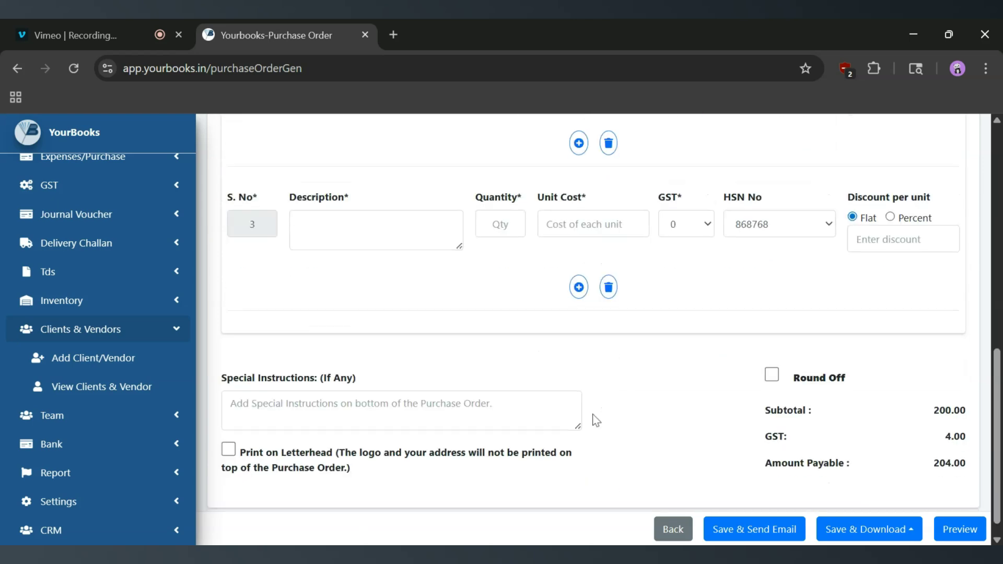
left_click(608, 289)
left_click(608, 269)
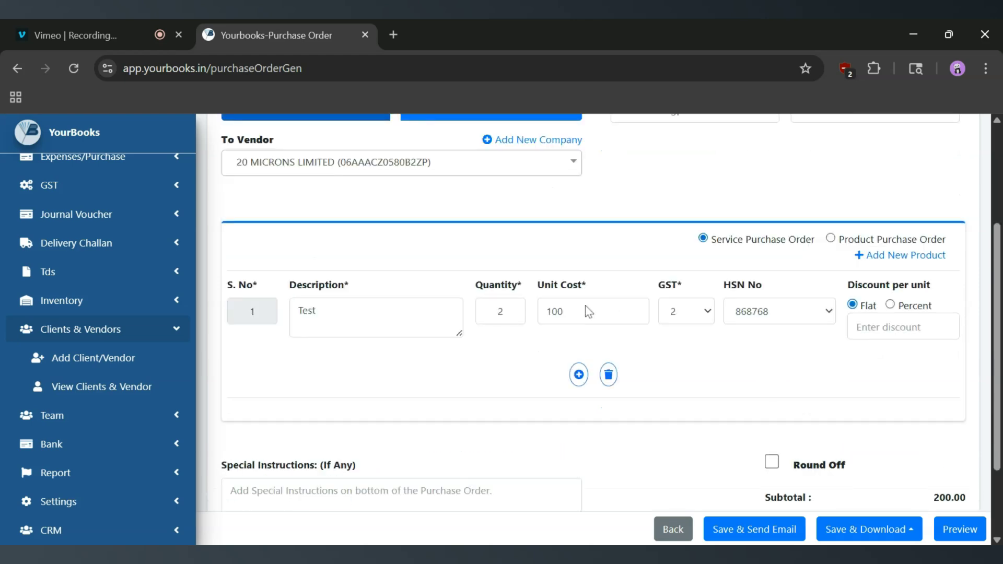
Step: Review the special instructions, letterhead option, totals and available download formats of the purchase order
scroll(589, 312, "up", 1)
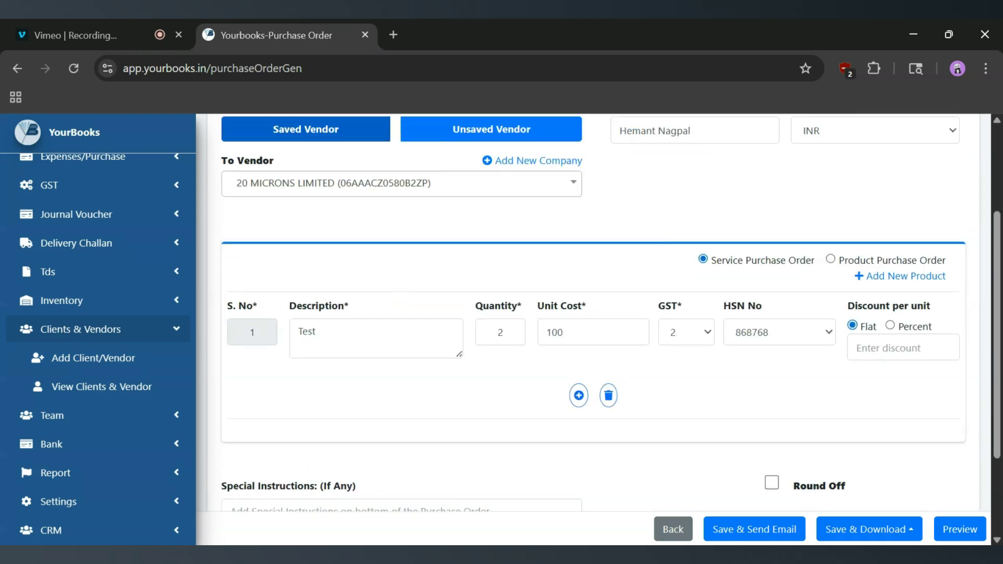
scroll(640, 313, "down", 3)
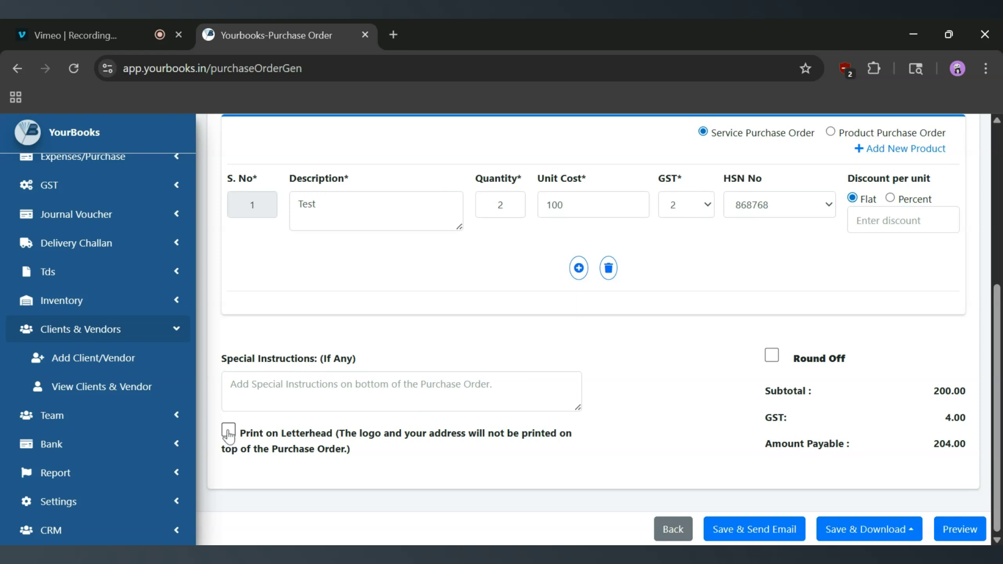
scroll(608, 390, "up", 1)
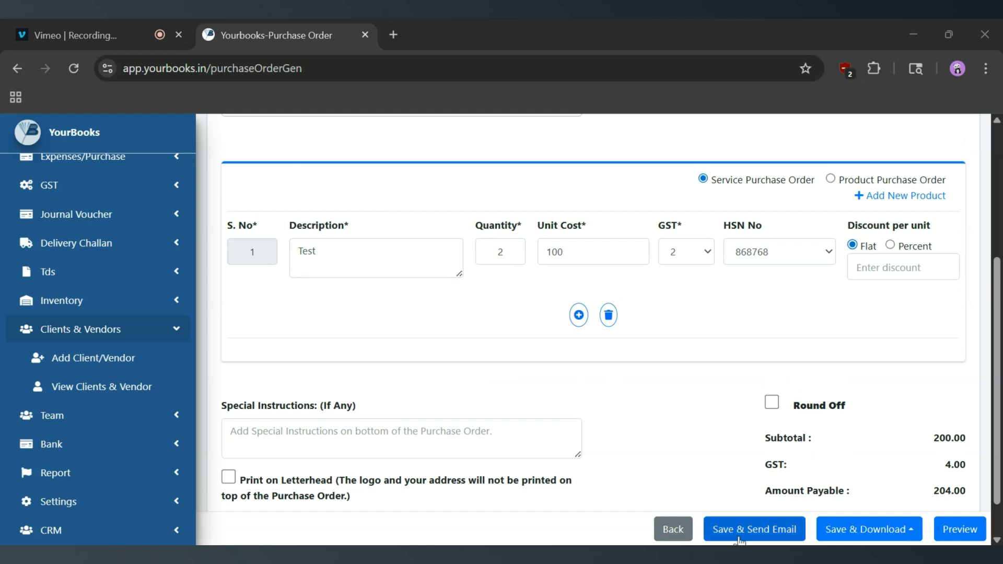
left_click(909, 533)
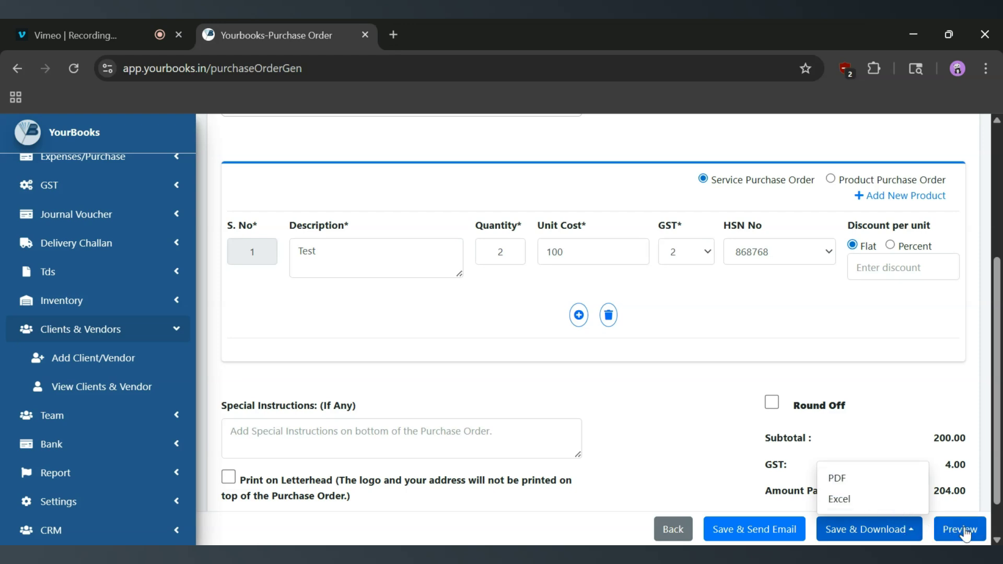
left_click(740, 459)
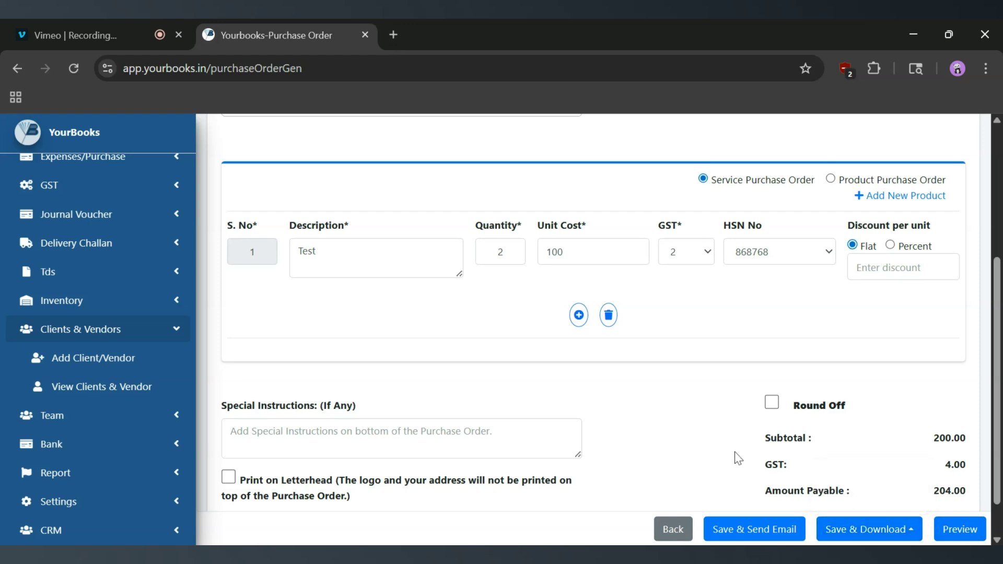
Step: Save the purchase order with email sending, and check its number and date in the purchase order list
left_click(745, 530)
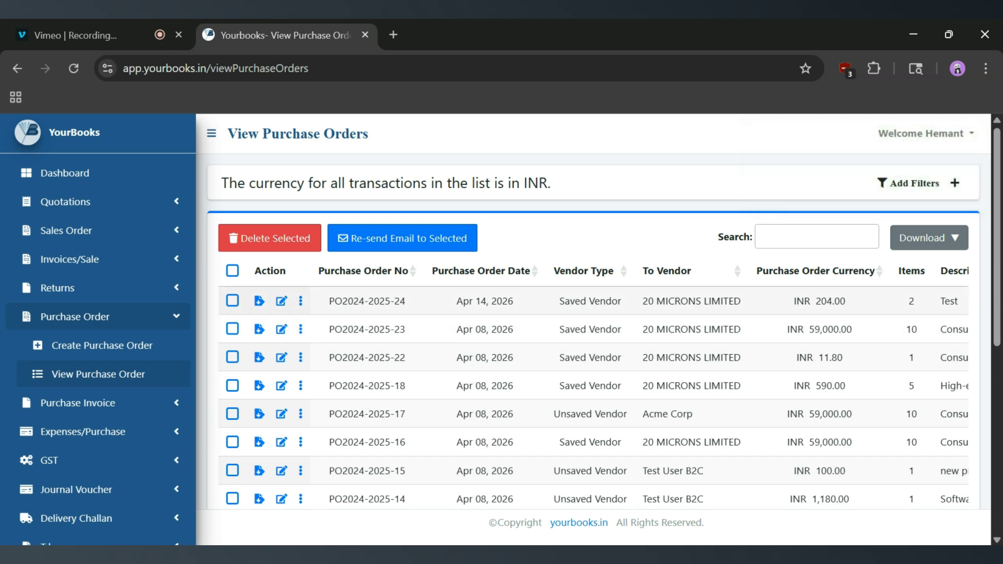
left_click_drag(410, 306, 328, 306)
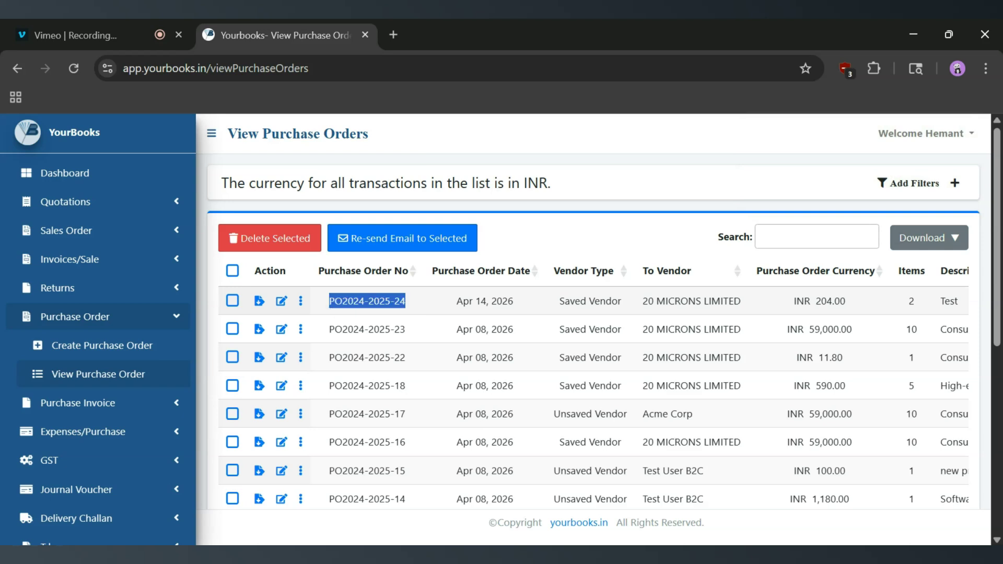
left_click_drag(521, 297, 440, 300)
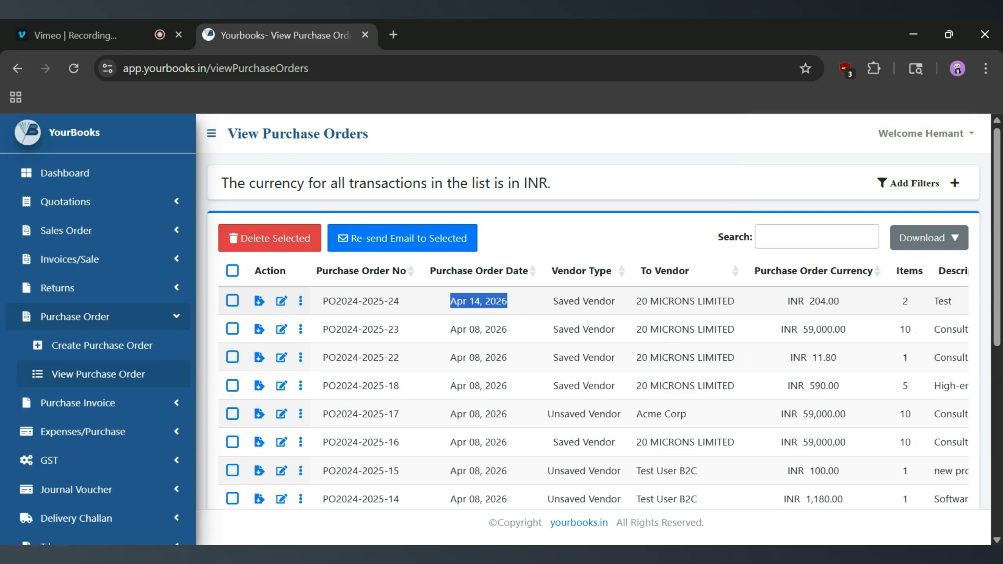
Step: Review the newest purchase order's currency amount, item description, amount without GST and total amount in the list
scroll(538, 300, "right", 3)
mouse_move(511, 302)
left_mouse_down()
mouse_move(629, 306)
mouse_move(505, 302)
left_mouse_up()
scroll(628, 306, "right", 3)
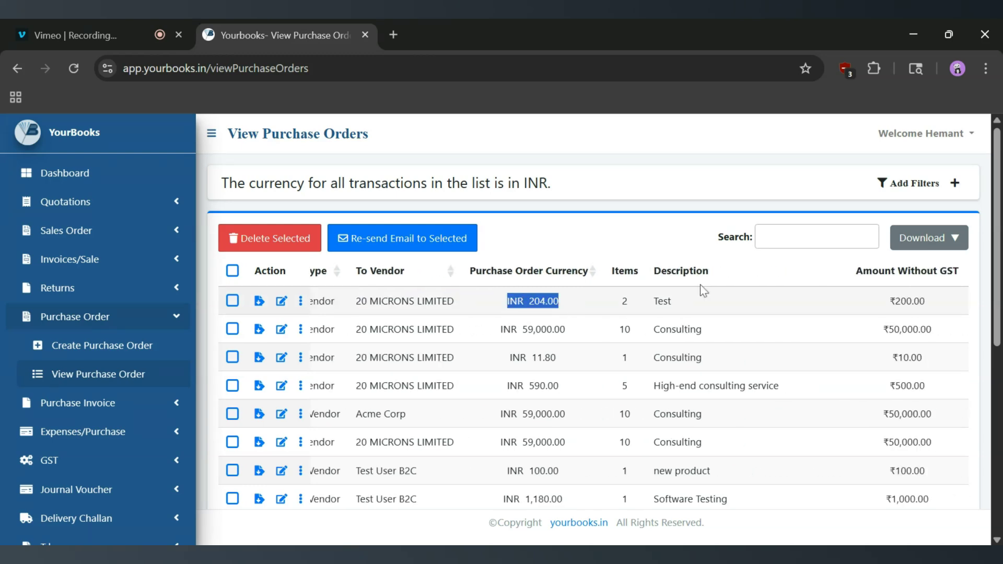
scroll(613, 298, "right", 5)
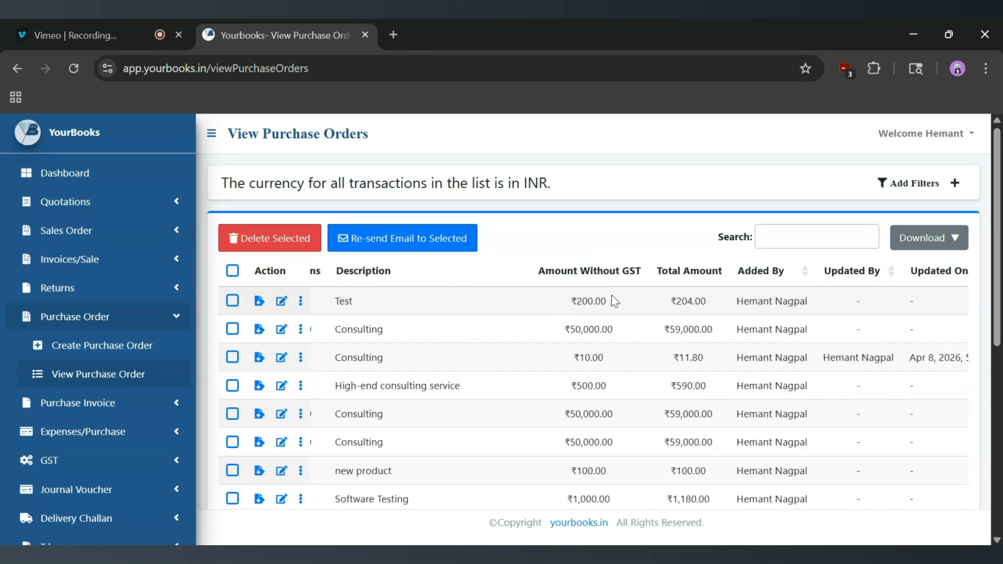
scroll(613, 298, "left", 6)
scroll(615, 301, "left", 4)
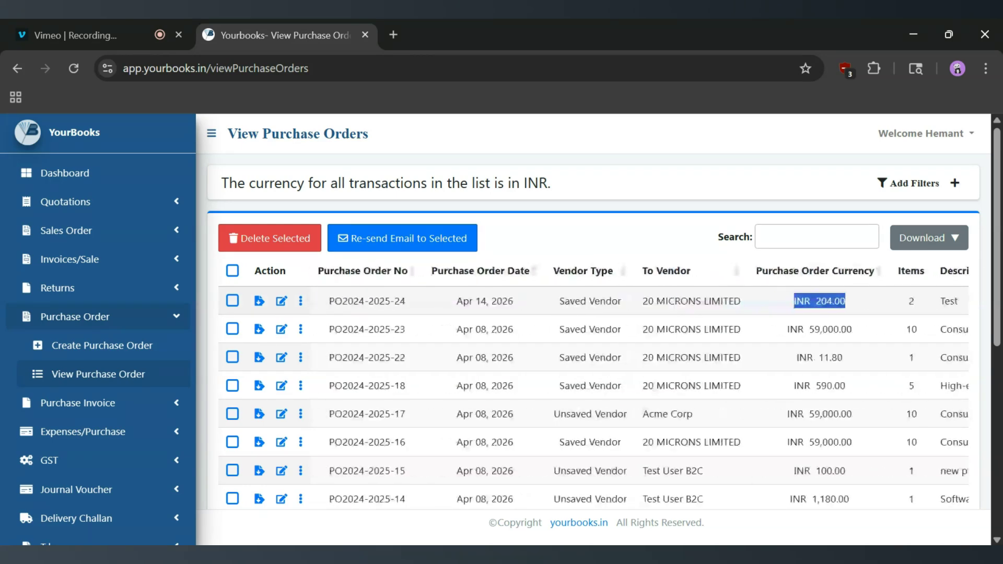
Step: View the newest purchase order in its edit form, return to the list, and select and deselect that order
left_click(282, 301)
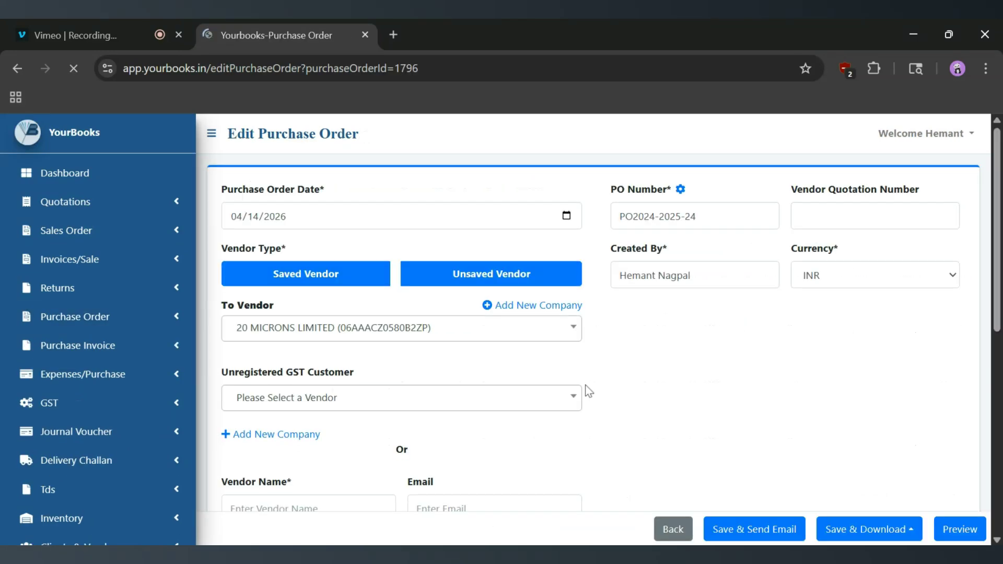
left_click(674, 528)
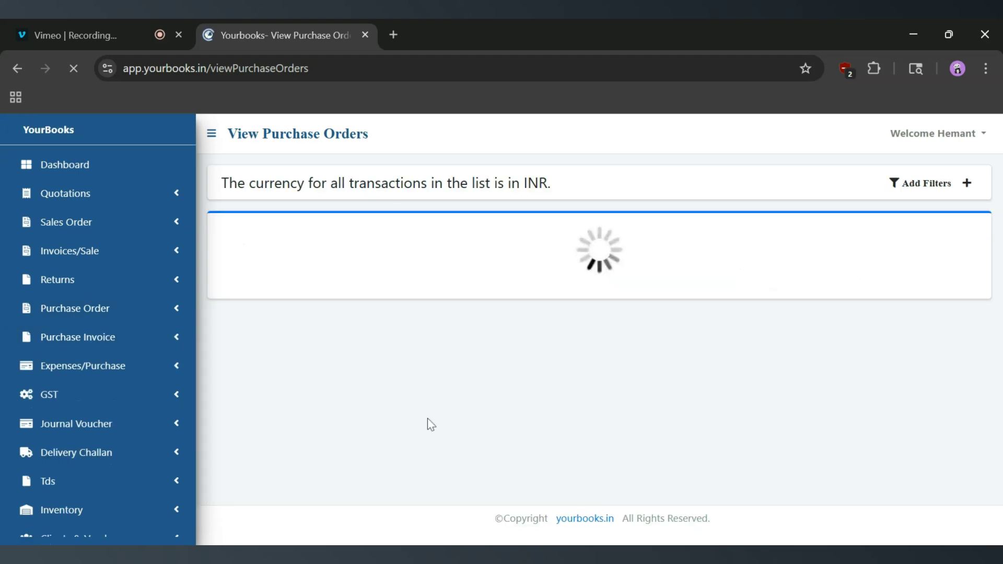
left_click(234, 302)
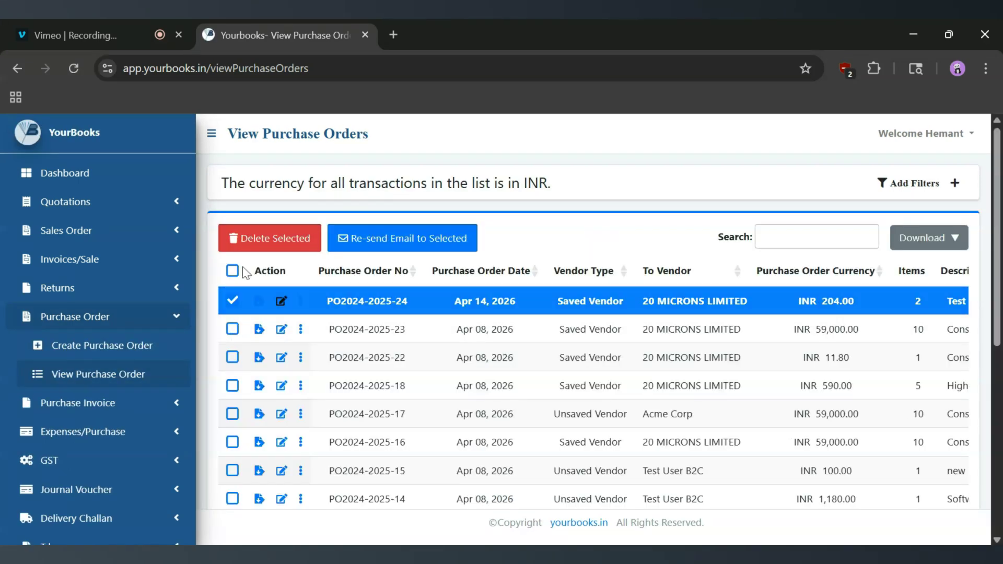
left_click(233, 301)
Step: Copy the newest purchase order and save the copy with email sending
left_click(300, 302)
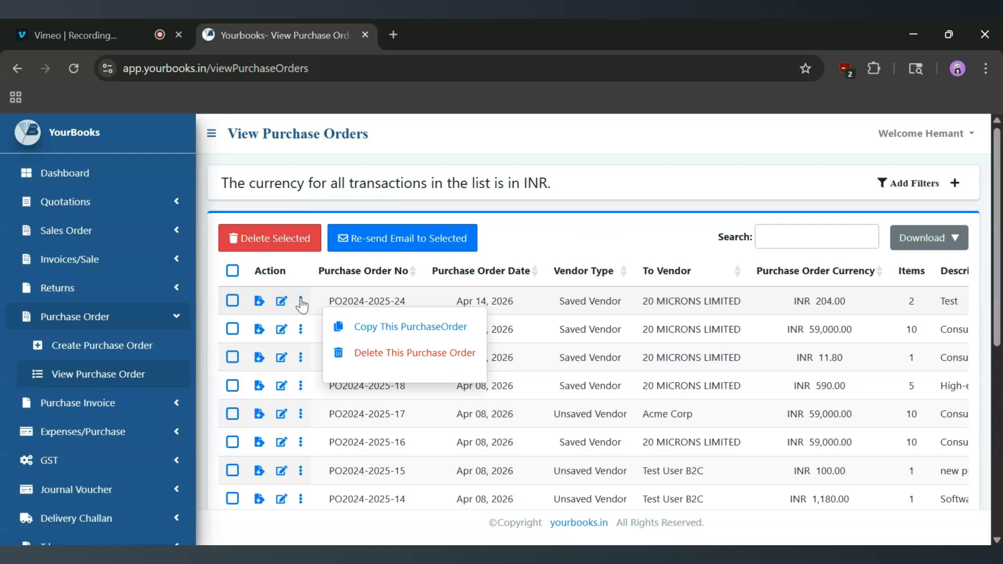
left_click(434, 330)
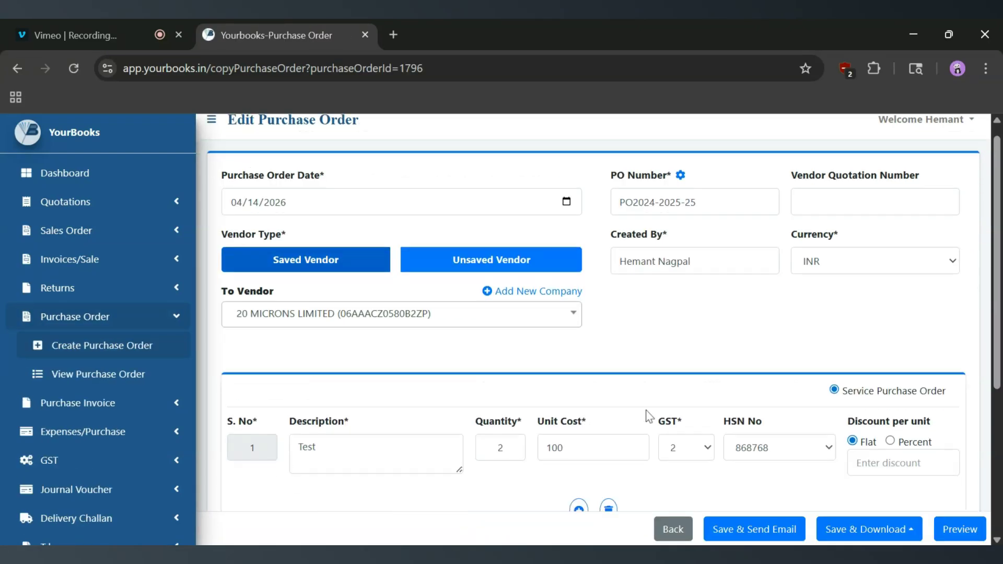
scroll(648, 415, "down", 3)
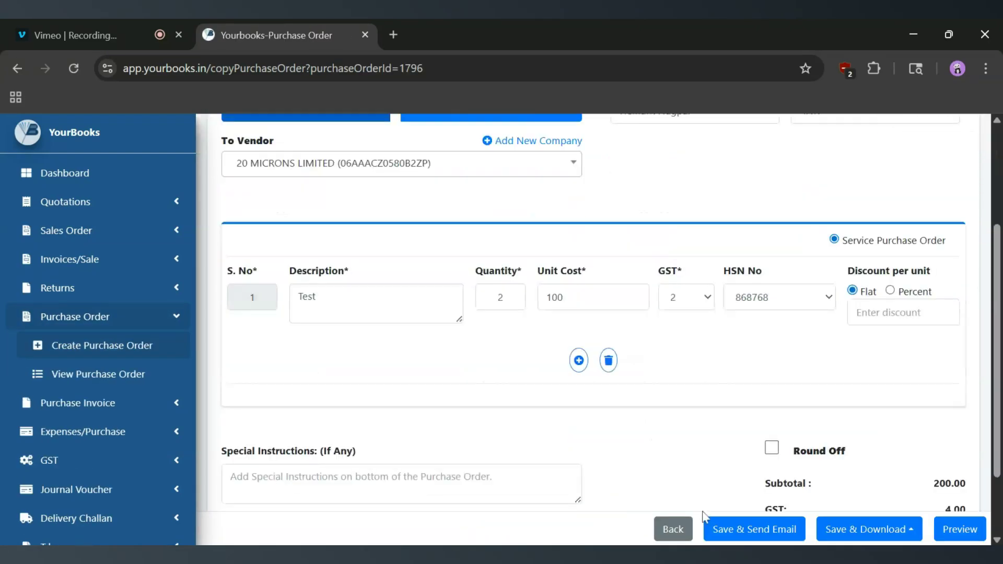
left_click(731, 532)
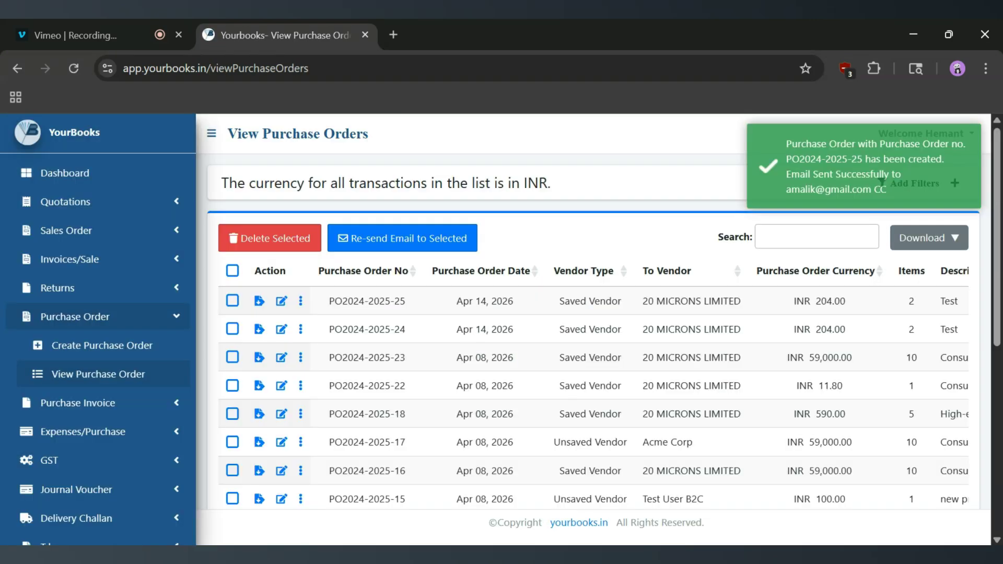
Step: Start a new purchase order for the saved vendor 2S SPECIALITY and set its type to Product Purchase Order
left_click(120, 355)
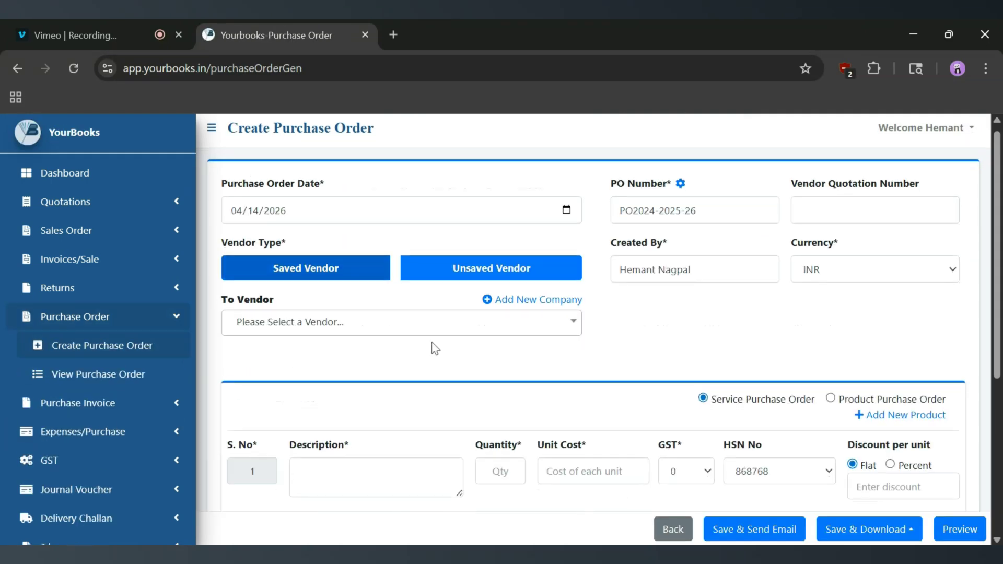
left_click(407, 330)
left_click(341, 441)
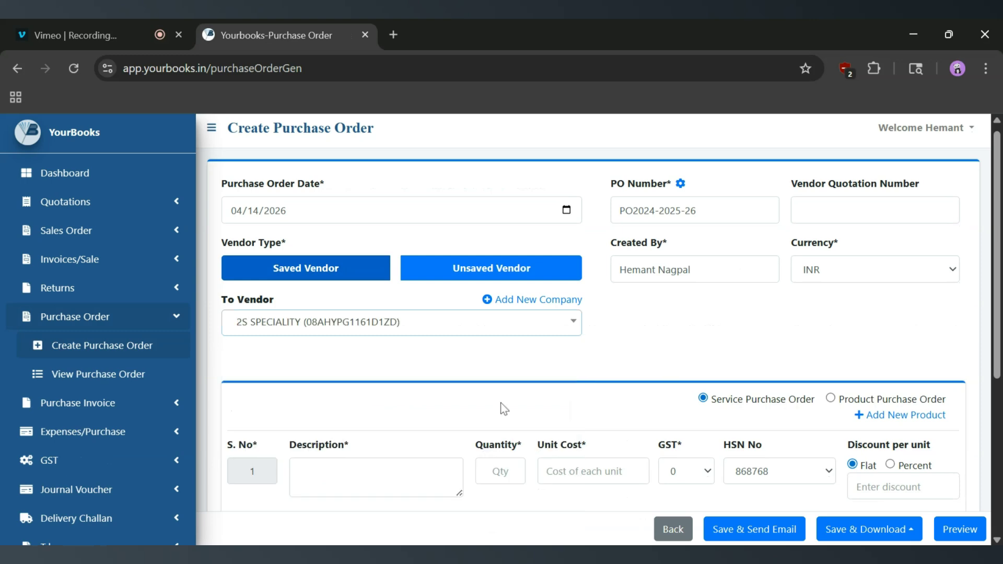
scroll(504, 409, "down", 5)
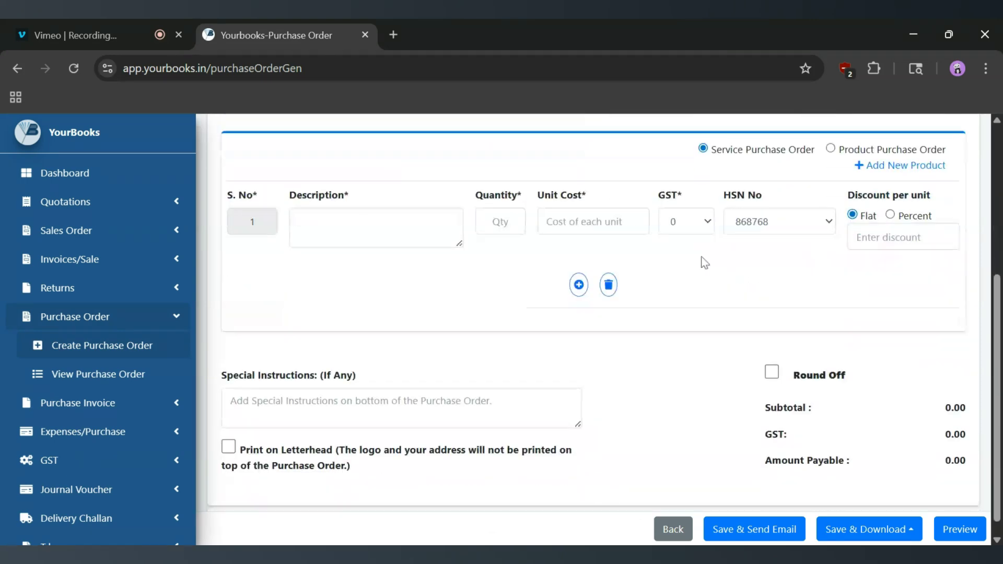
left_click(831, 149)
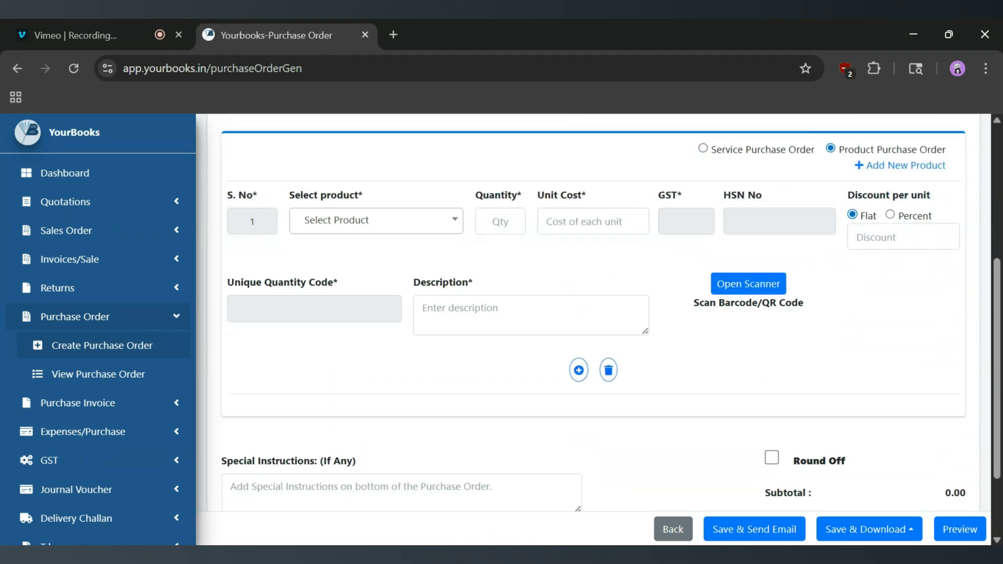
Step: Browse the products available for the first item row
left_click(359, 229)
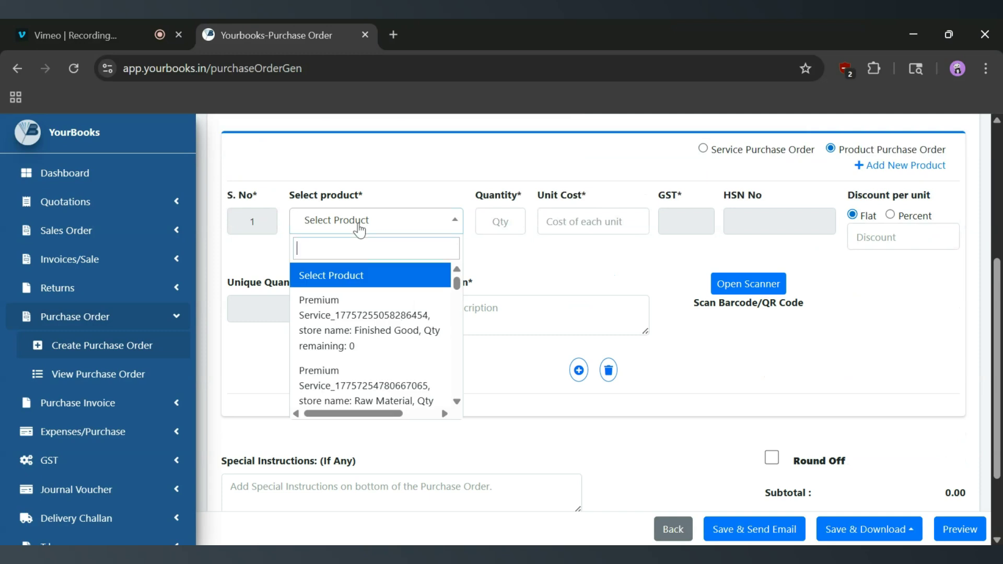
scroll(355, 347, "down", 3)
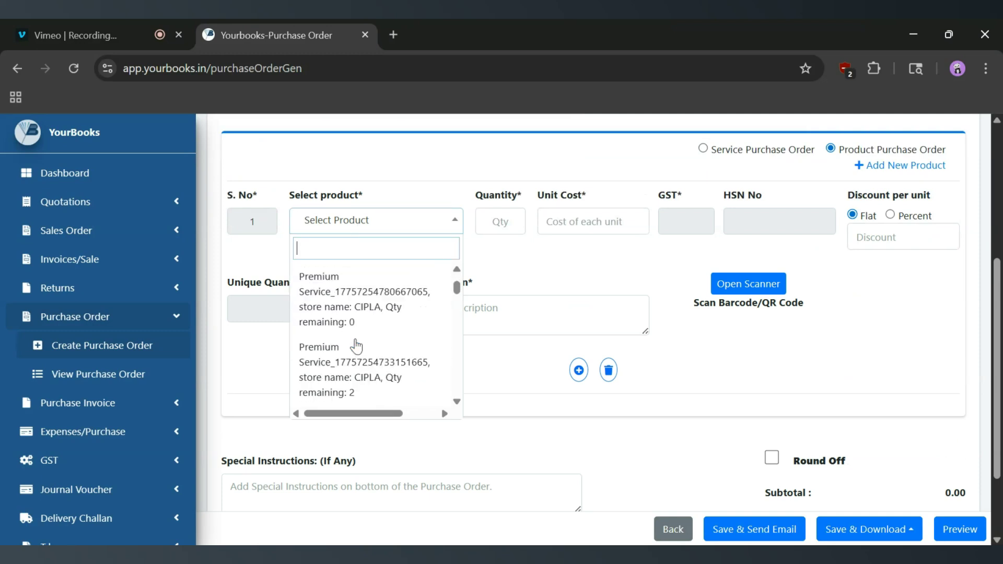
scroll(357, 347, "up", 3)
scroll(357, 347, "down", 5)
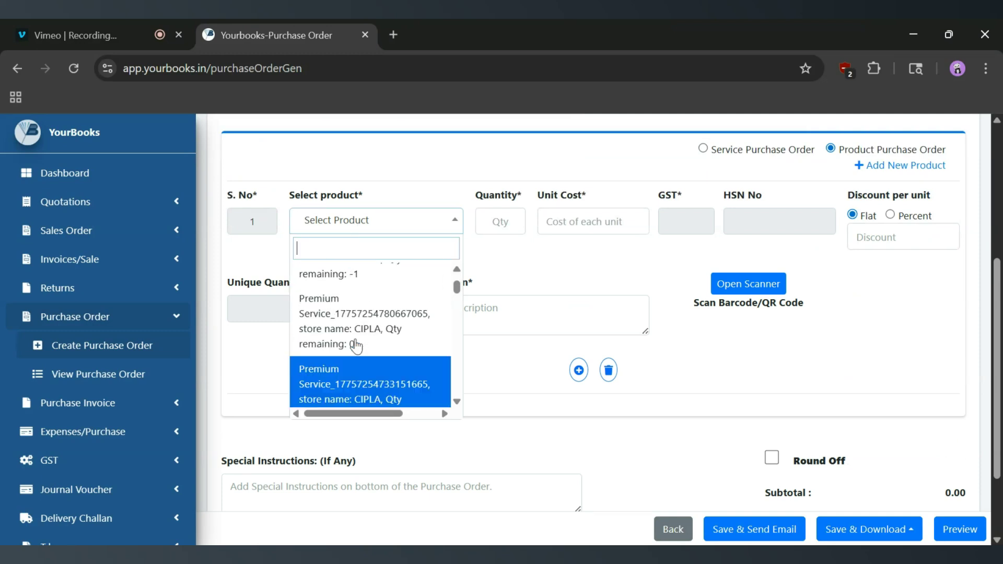
scroll(357, 346, "down", 4)
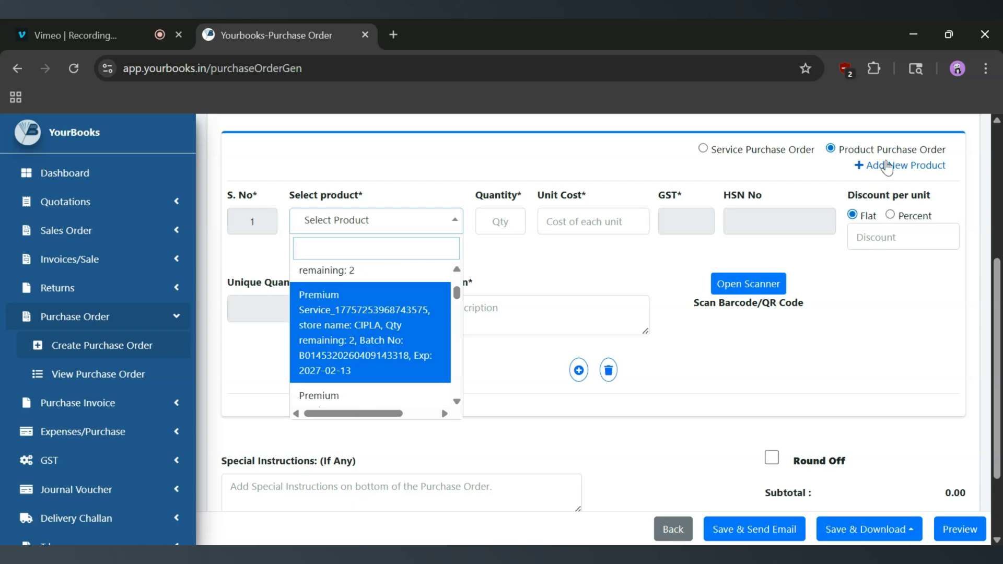
Step: Review the fields for adding a new product, close that form unsaved, and look at the Inventory sections
left_click(906, 172)
left_click(906, 173)
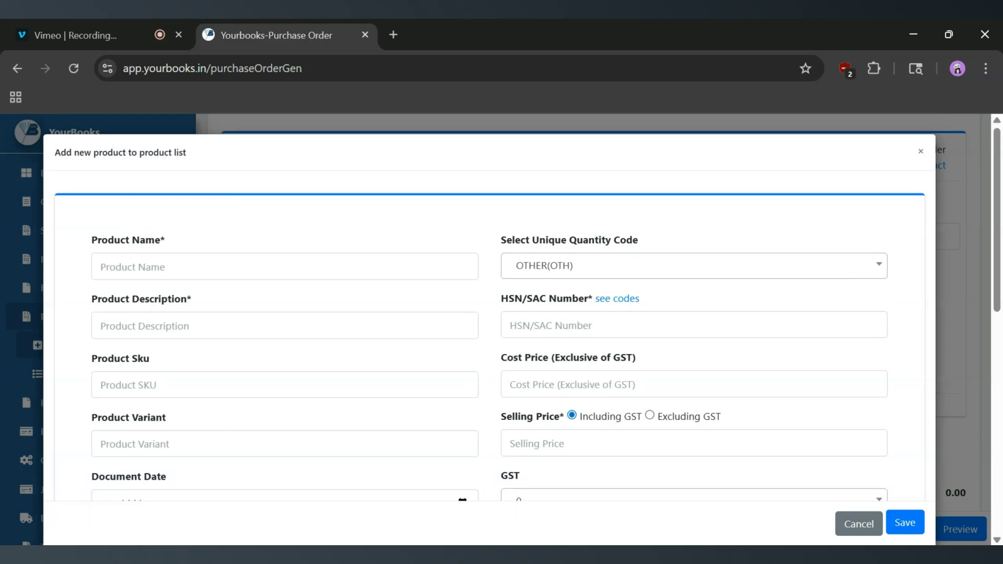
scroll(489, 345, "down", 6)
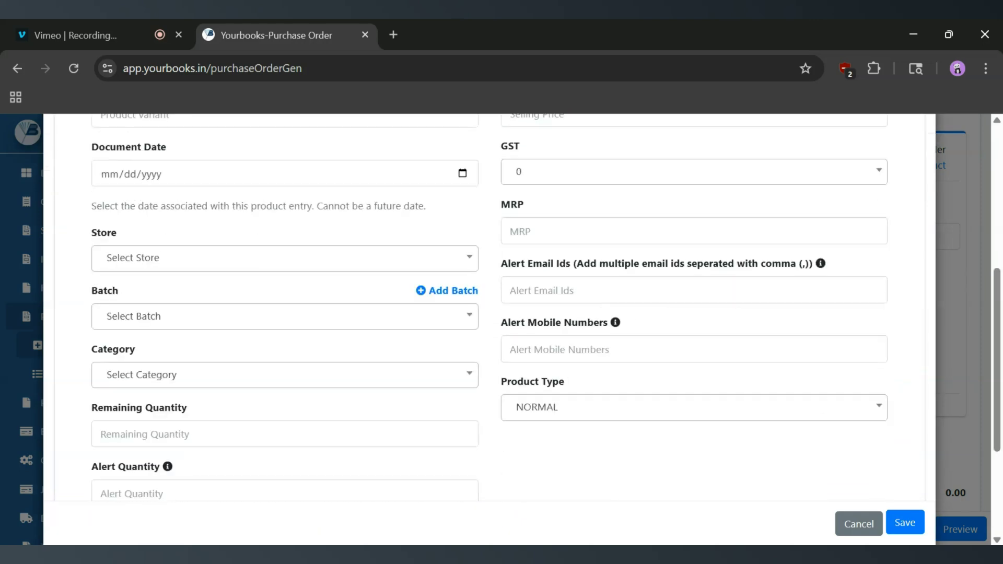
scroll(489, 345, "up", 6)
left_click(915, 152)
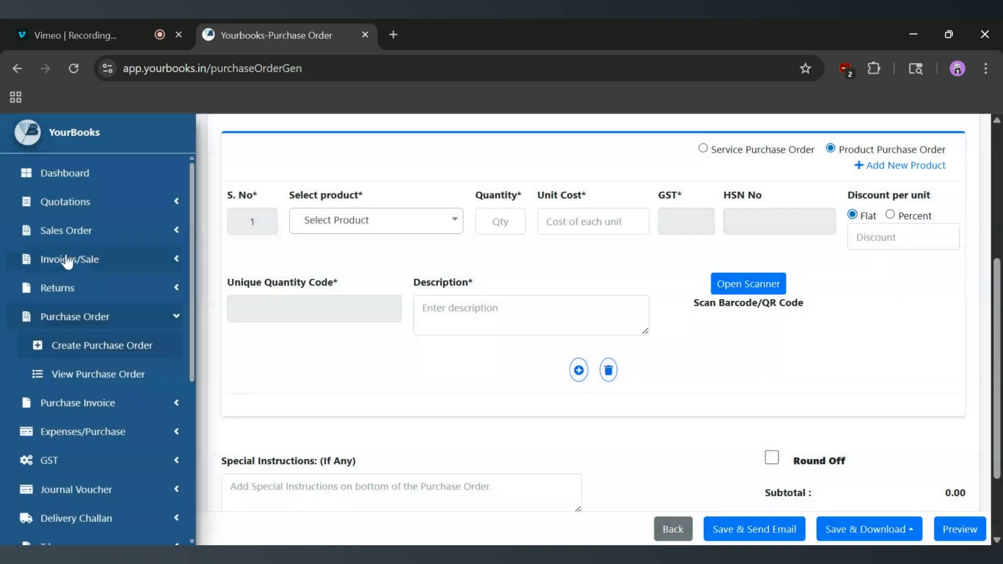
scroll(67, 261, "down", 5)
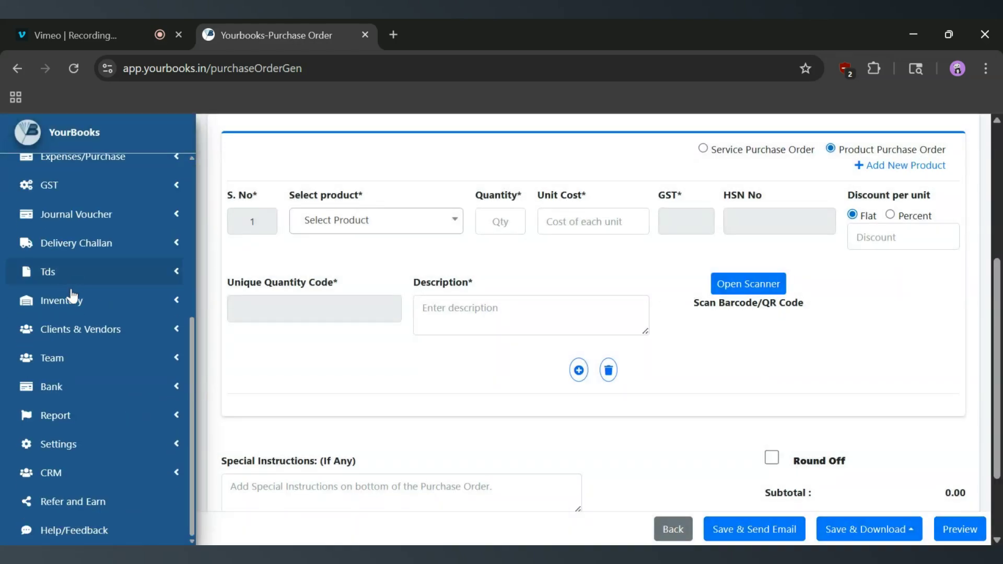
left_click(72, 306)
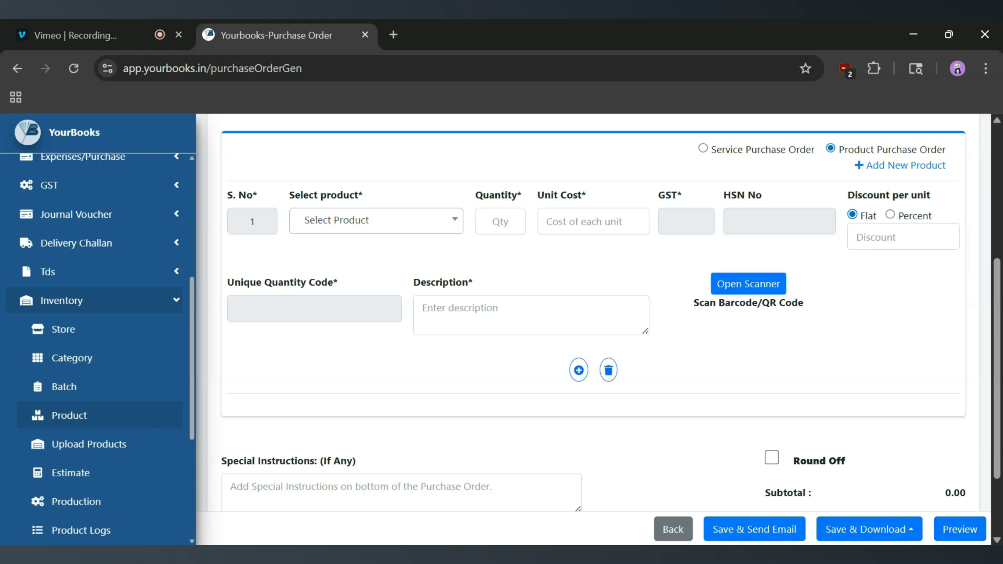
left_click(385, 222)
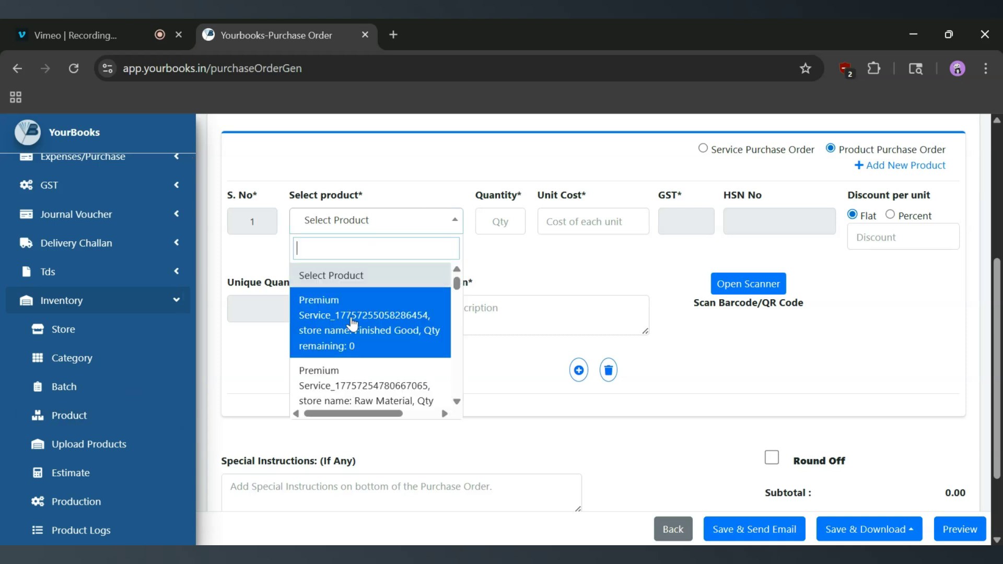
left_click(345, 345)
left_click(500, 222)
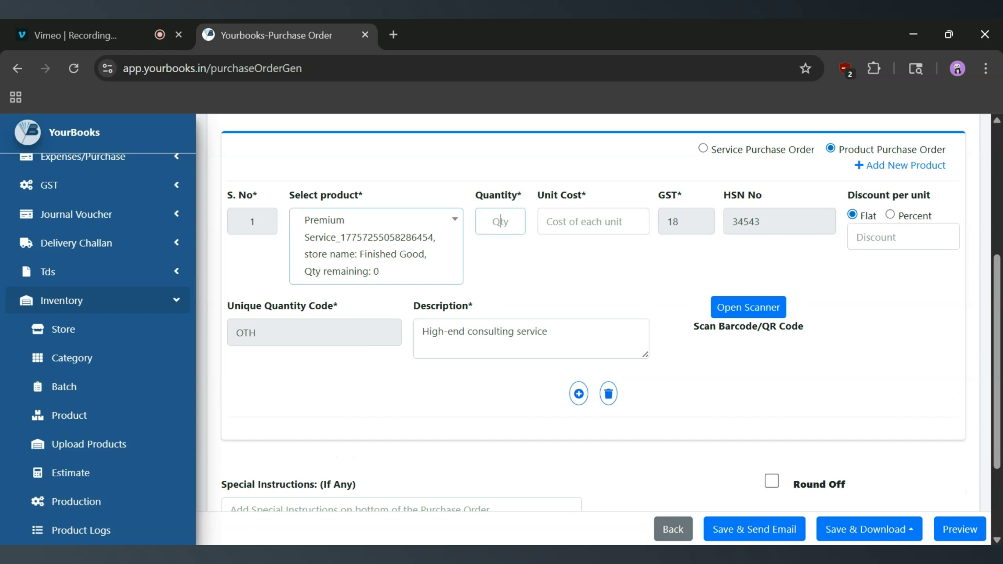
type("2")
key("Tab")
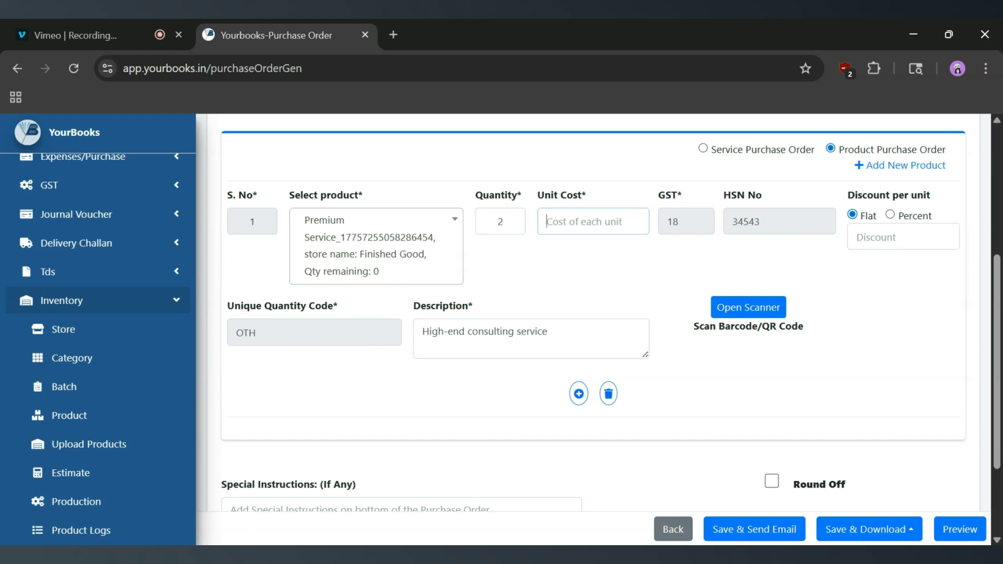
type("100")
left_click(601, 259)
Step: Add a blank second product row below the first item and delete it again
scroll(584, 387, "down", 1)
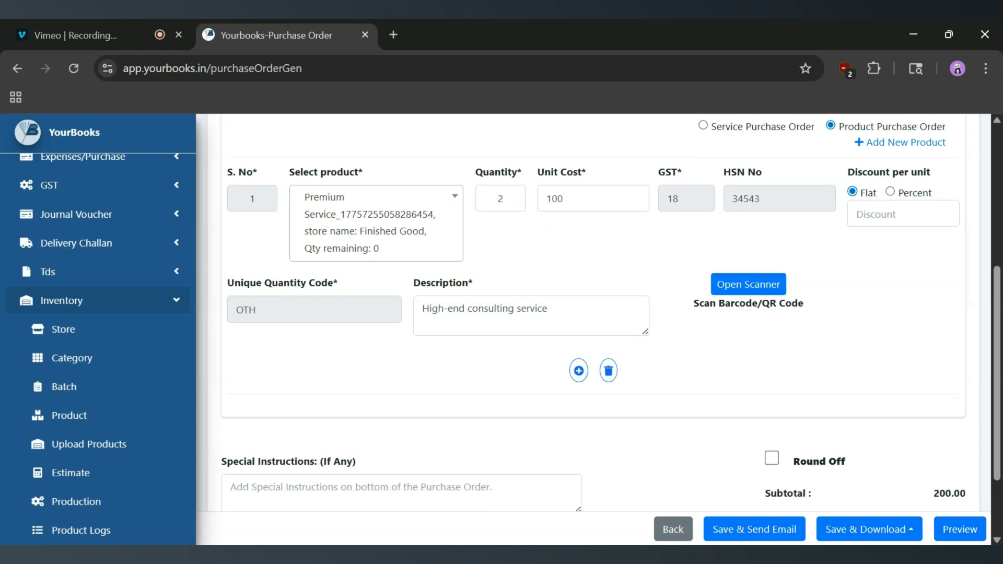
scroll(573, 334, "down", 2)
left_click(578, 285)
scroll(596, 446, "down", 3)
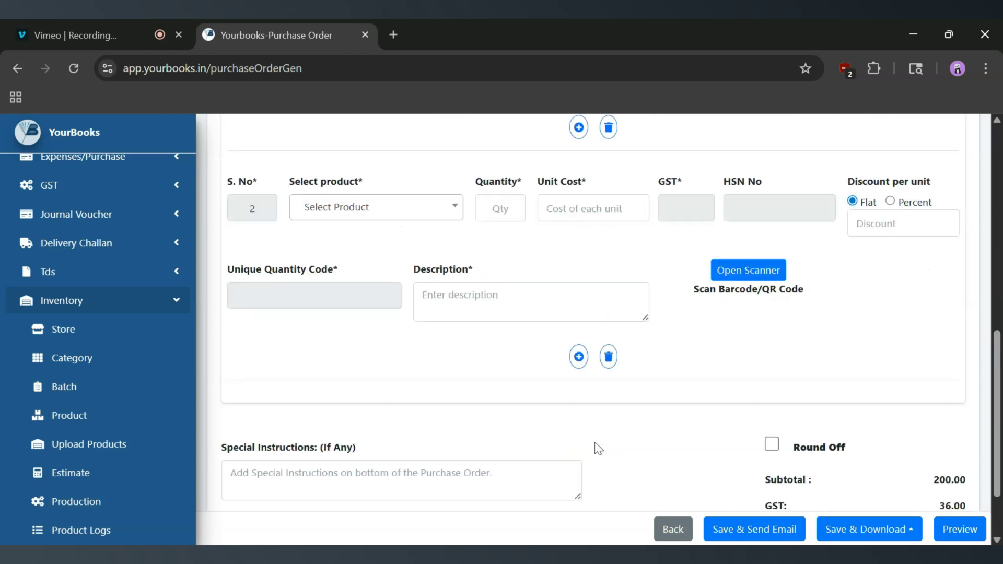
left_click(608, 356)
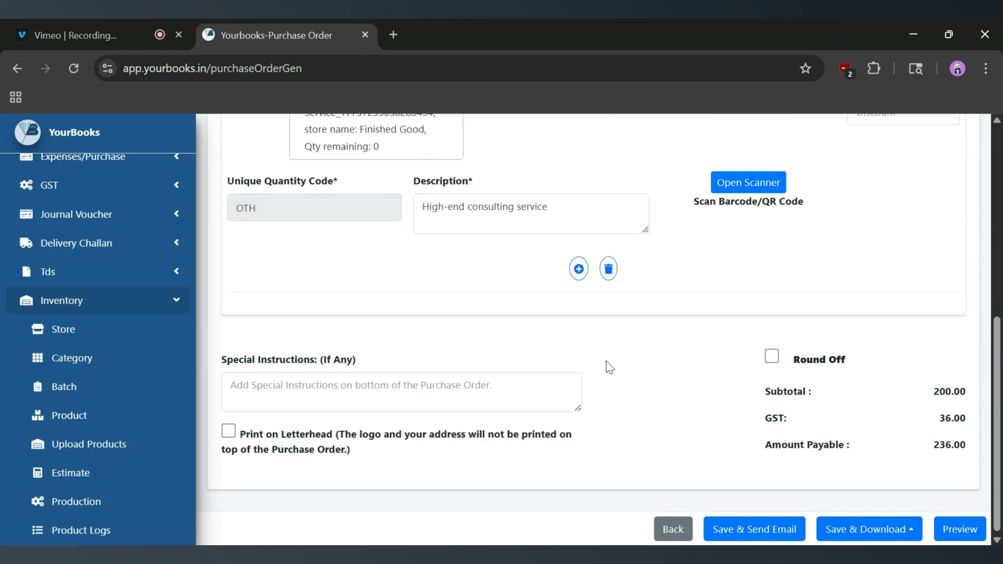
Step: Check the completed product purchase order and save it with email sending
scroll(606, 365, "up", 15)
scroll(607, 361, "down", 14)
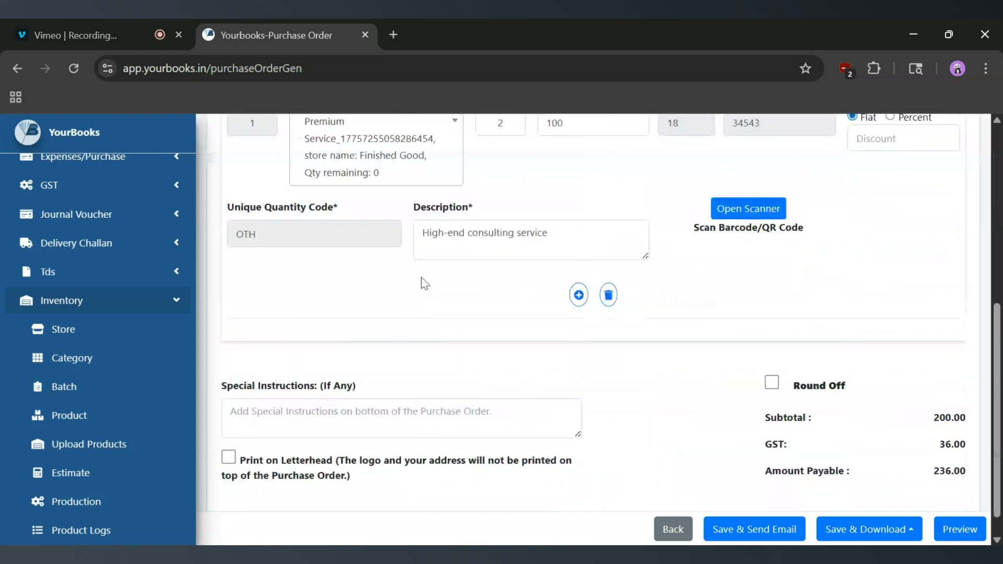
left_click(737, 536)
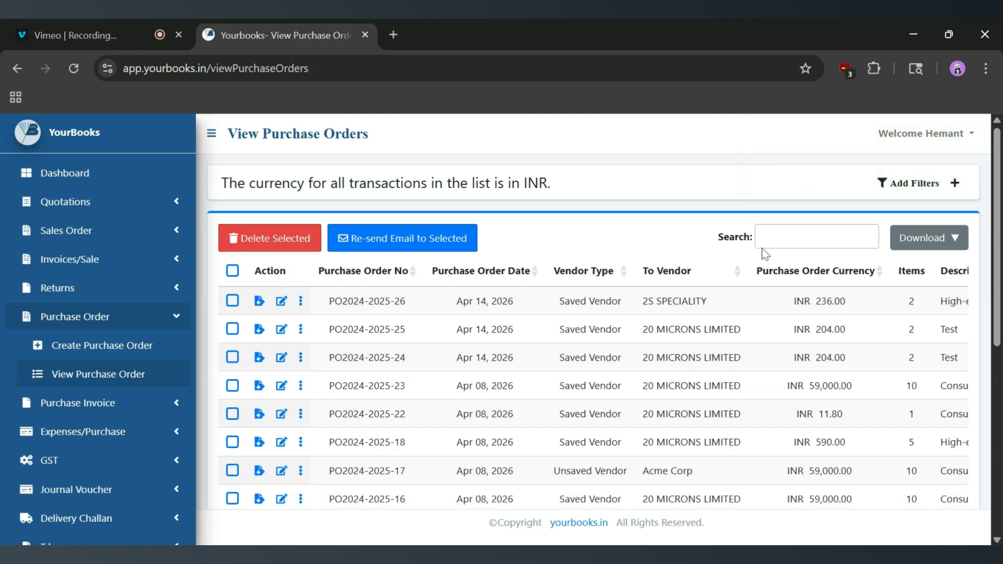
Step: Review the available purchase order list filters, such as number, vendor, date and amount, and collapse them again
left_click(915, 191)
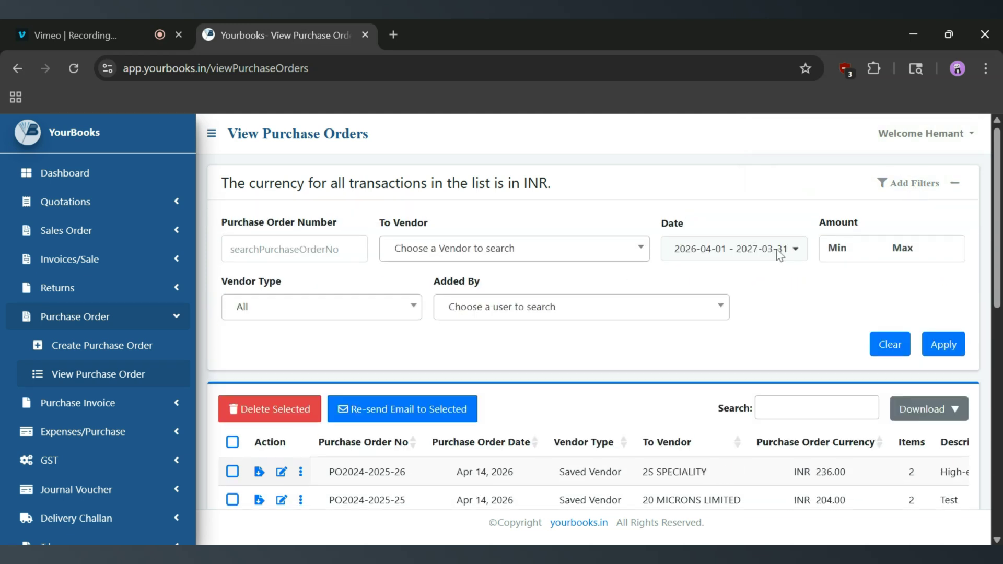
left_click(293, 250)
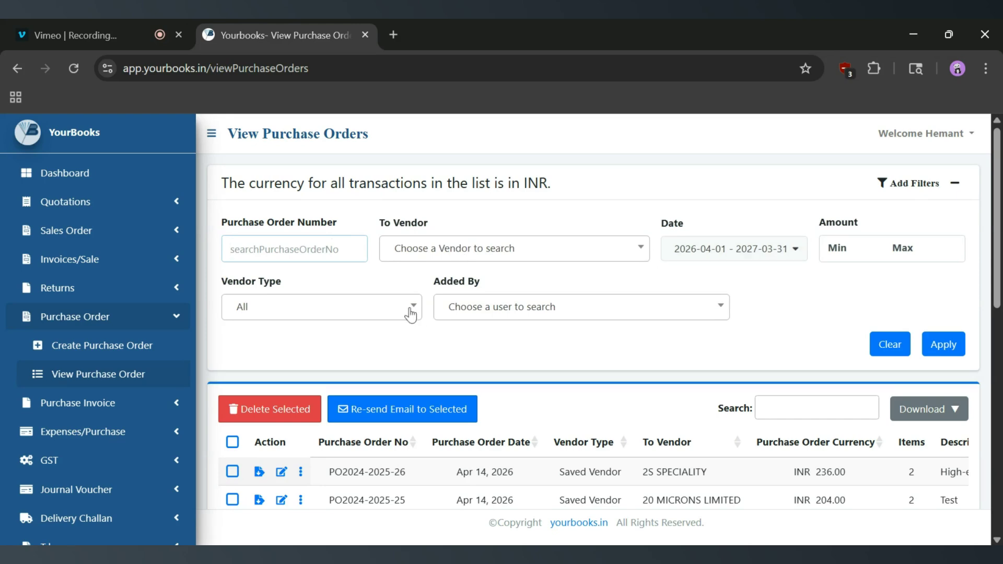
left_click(921, 187)
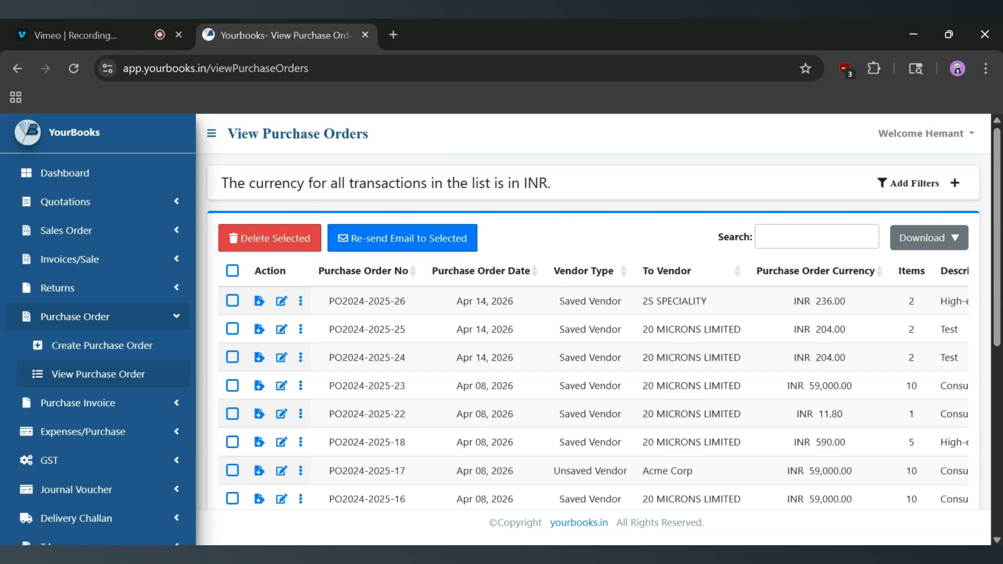
scroll(156, 294, "down", 5)
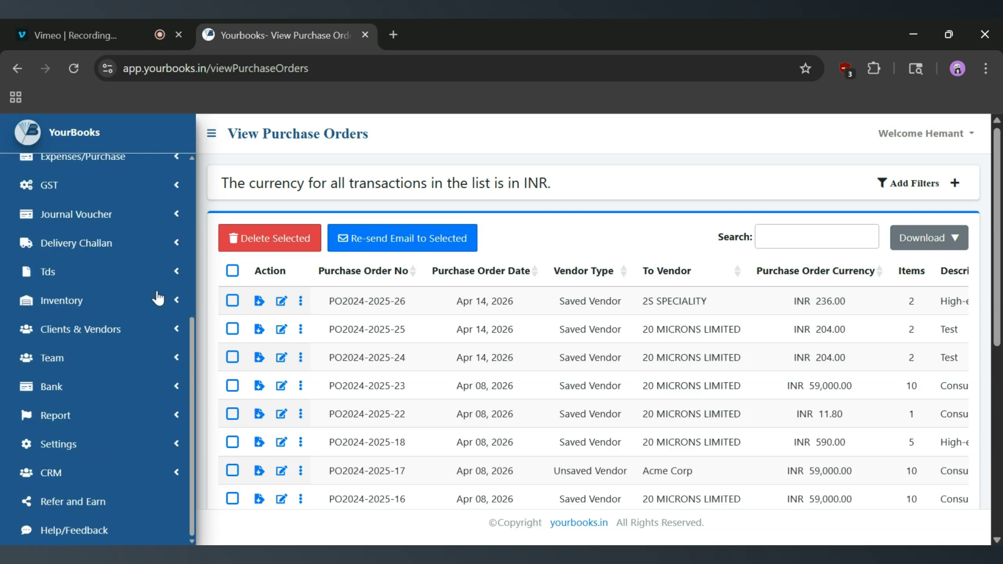
Step: Open the User Preference settings in a separate browser tab and switch to it
left_click(52, 445)
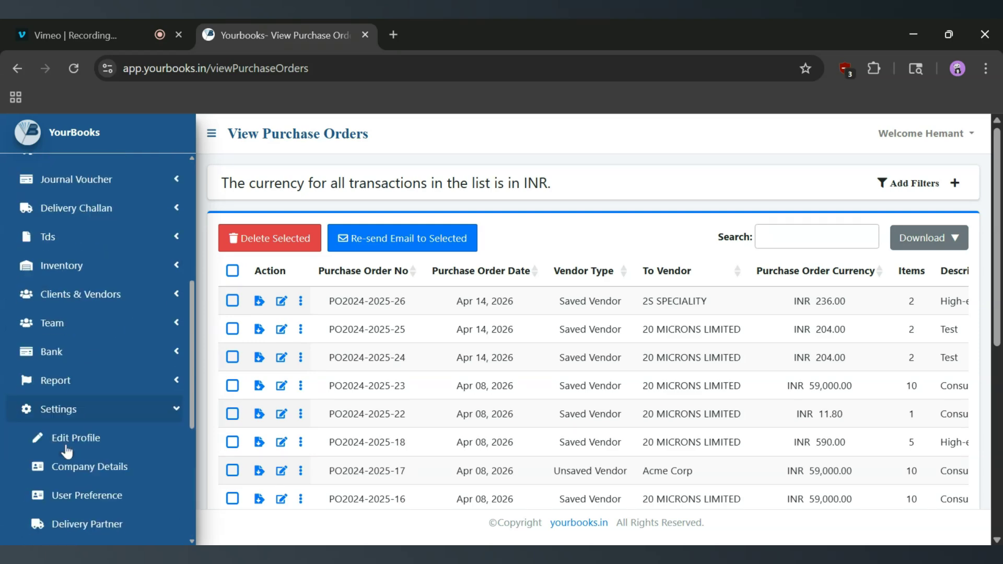
scroll(79, 360, "down", 5)
middle_click(94, 214)
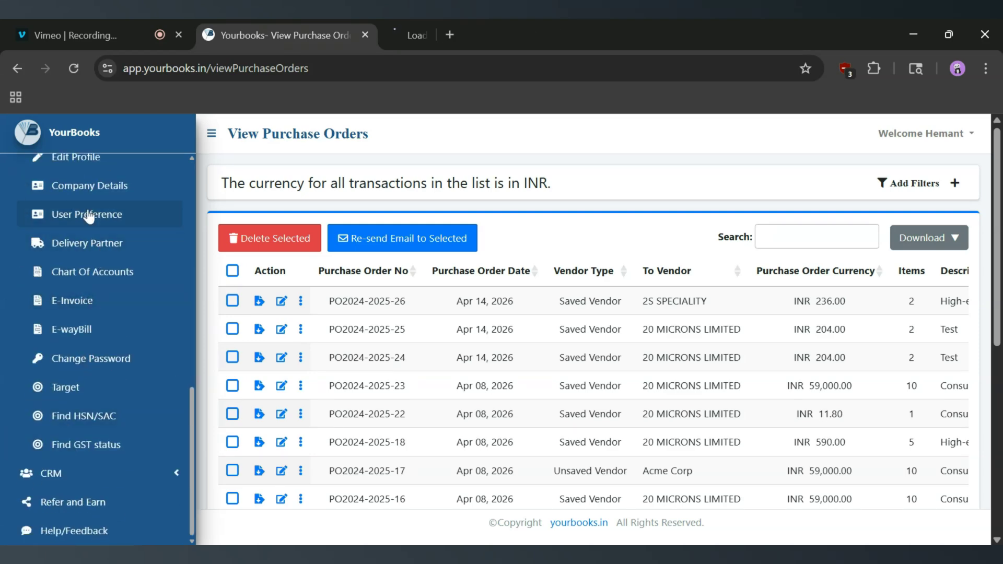
left_click(426, 25)
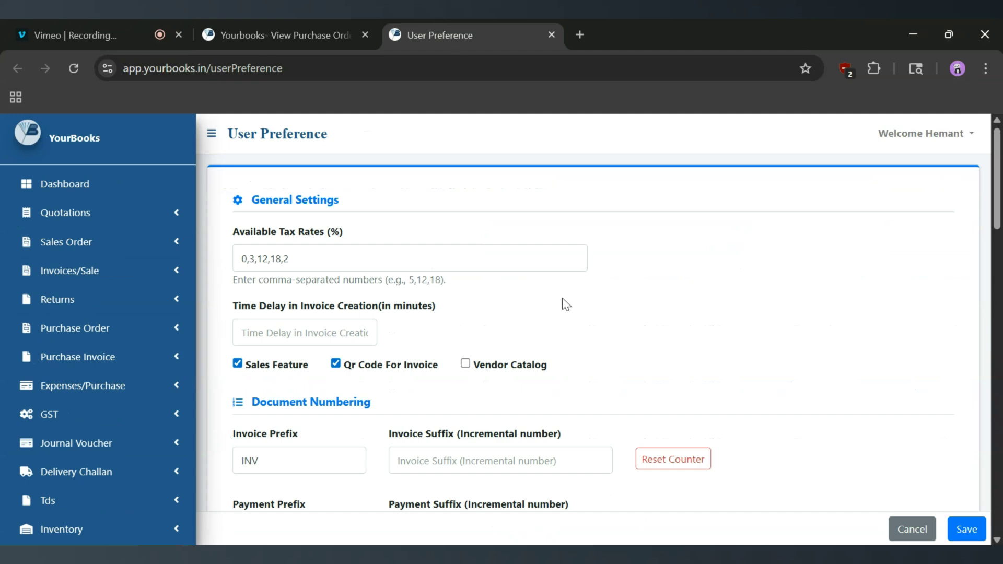
Step: Enable the Purchase Order Approval Feature with a purchase order minimum amount of 100
scroll(578, 237, "down", 1)
scroll(577, 239, "down", 20)
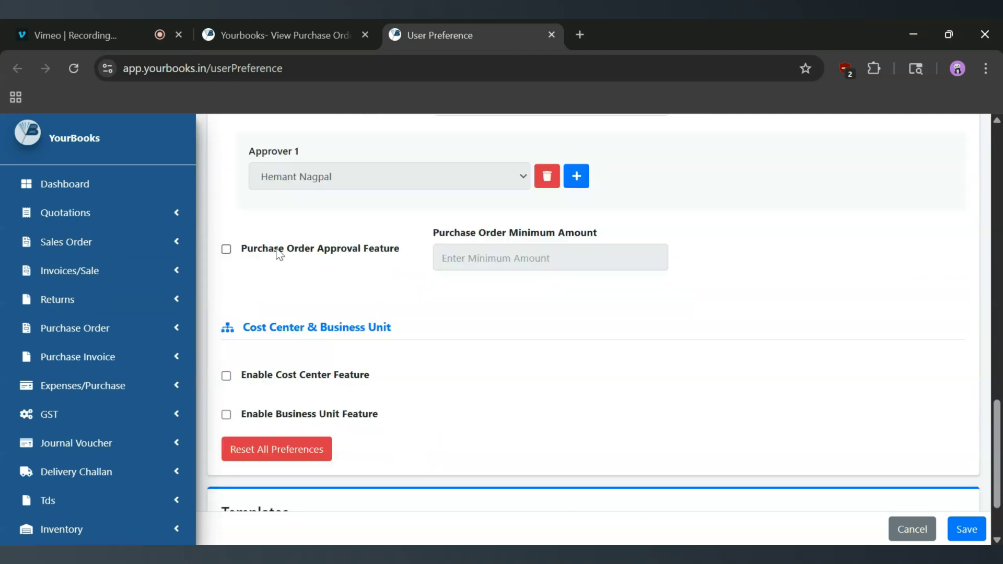
scroll(277, 249, "up", 1)
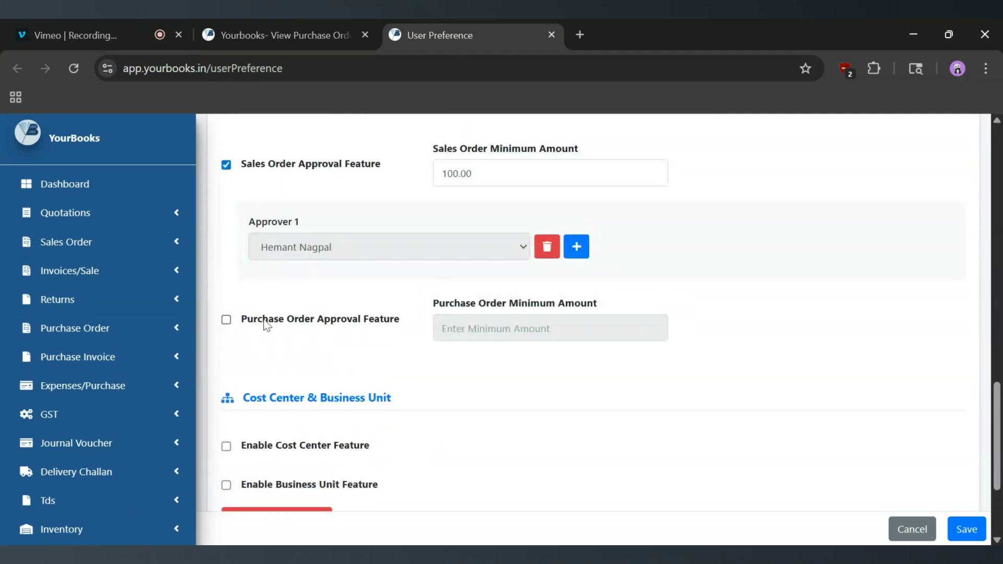
left_click(227, 321)
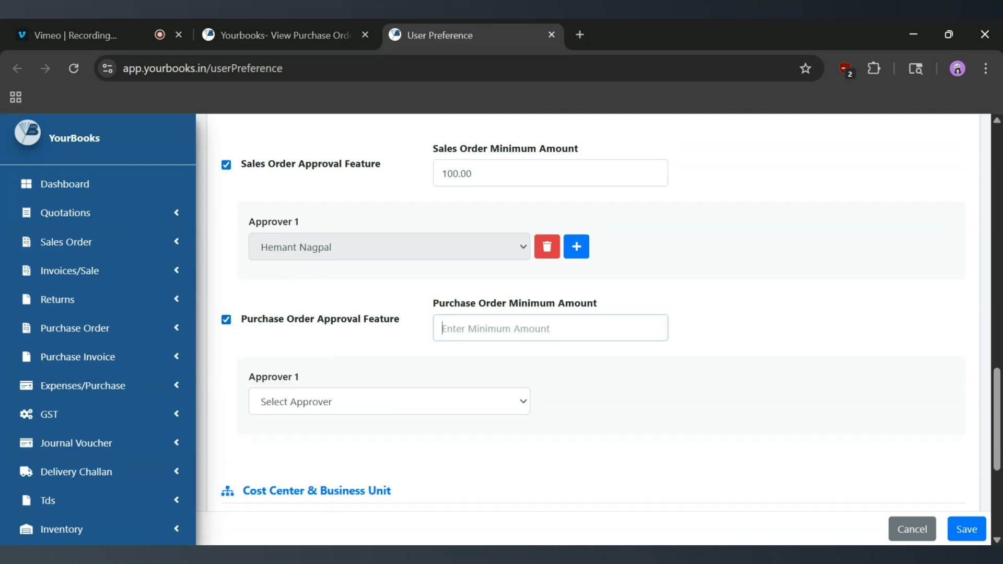
type("100")
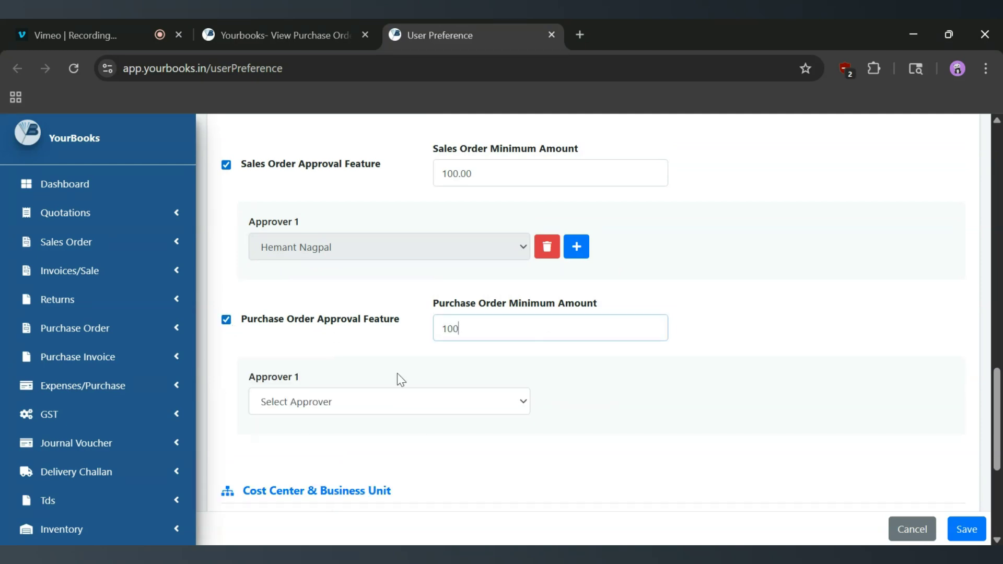
key("Tab")
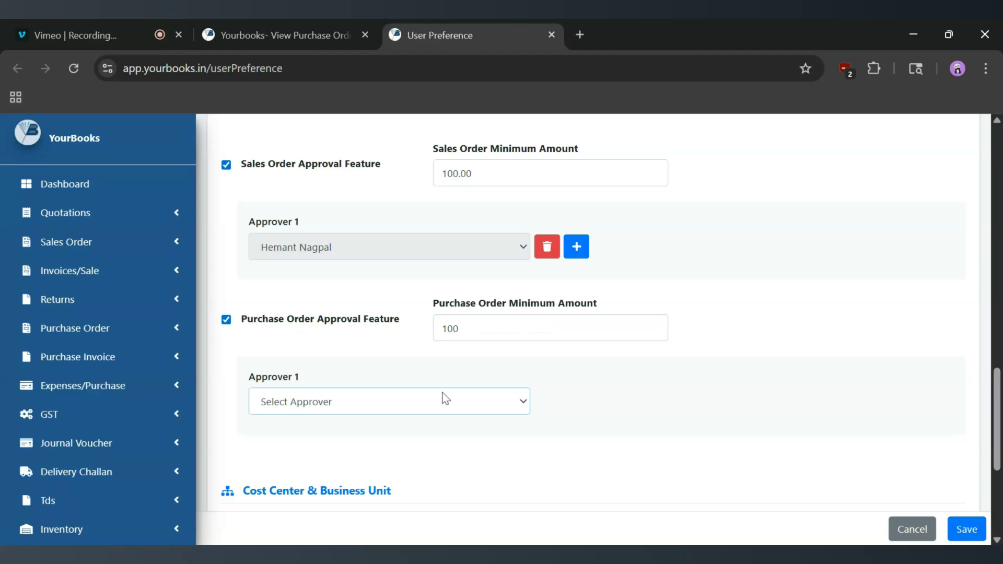
Step: Choose Approver 1 for purchase orders, add an empty Approver 2 field and save the user preferences
left_click(389, 380)
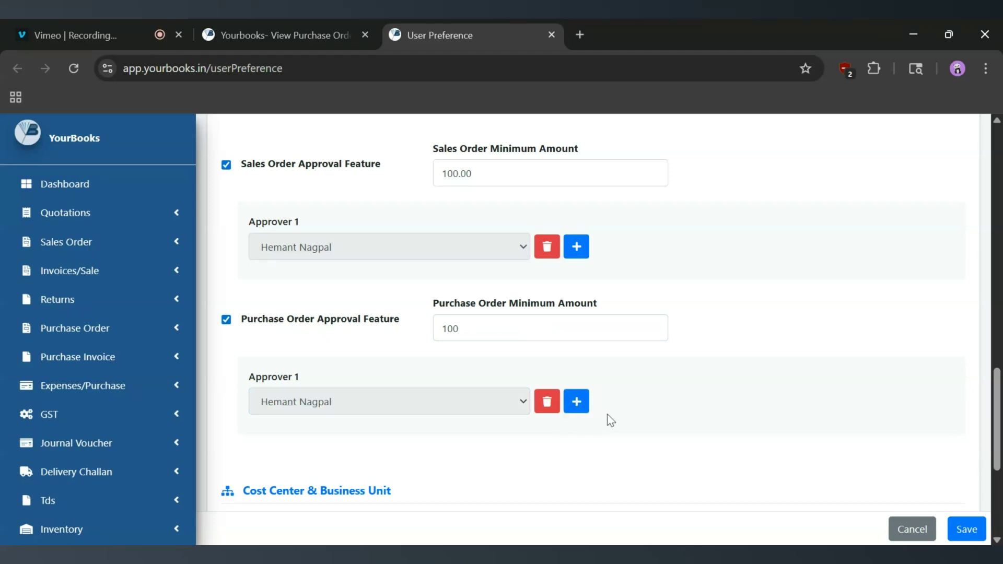
left_click(581, 410)
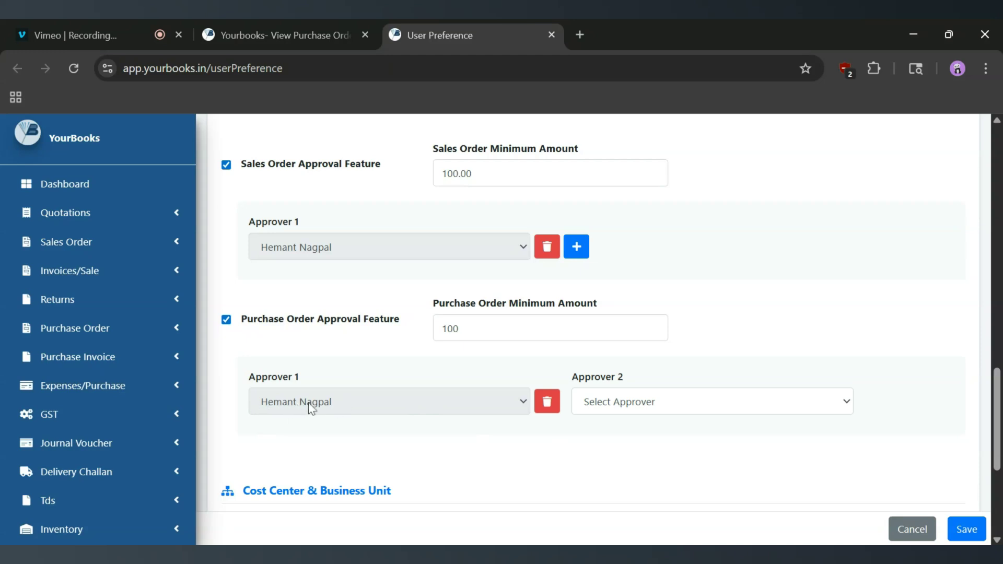
left_click(967, 531)
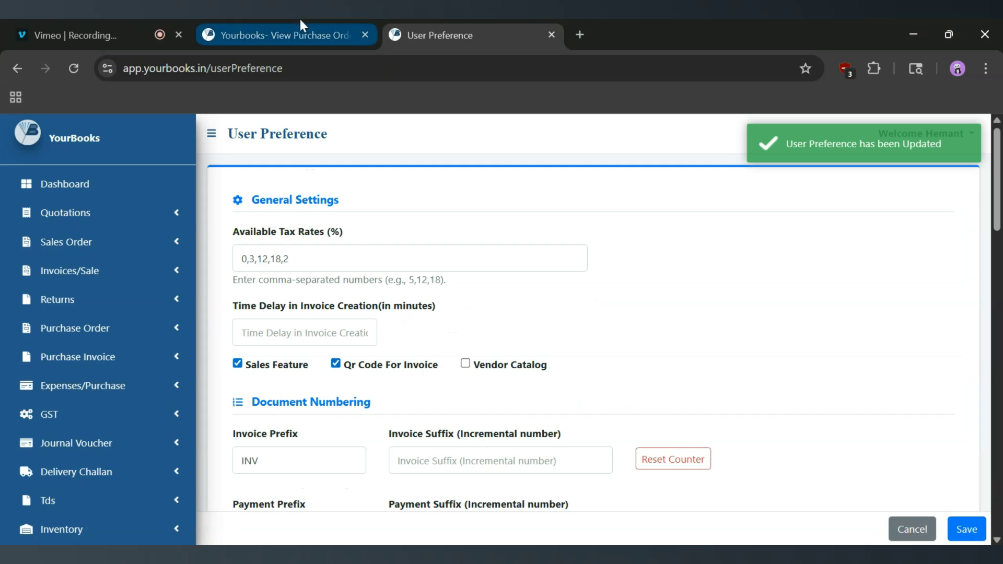
Step: Return to the purchase orders tab and start a new purchase order for the saved vendor 20 MICRONS LIMITED
left_click(302, 26)
scroll(121, 294, "up", 10)
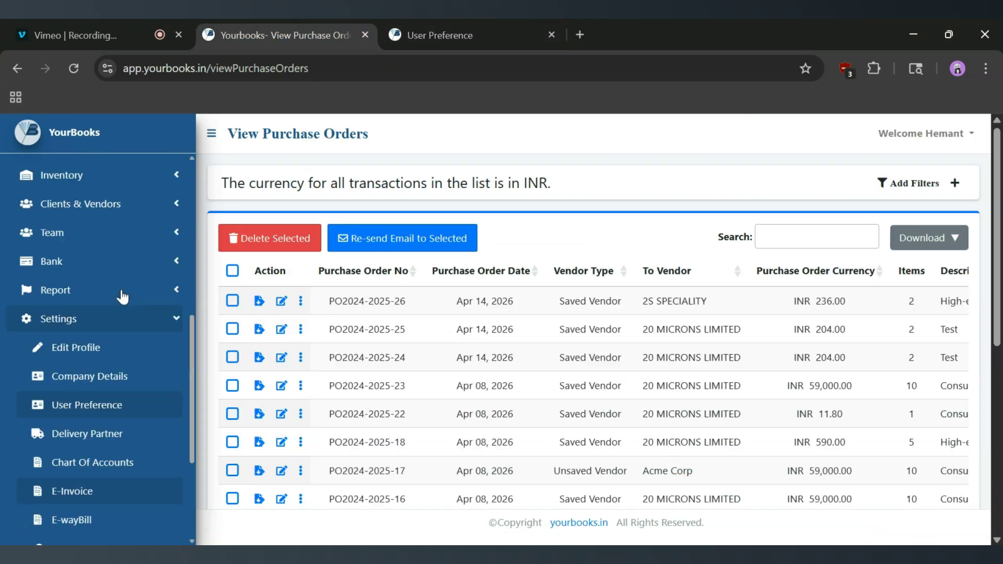
scroll(122, 296, "up", 2)
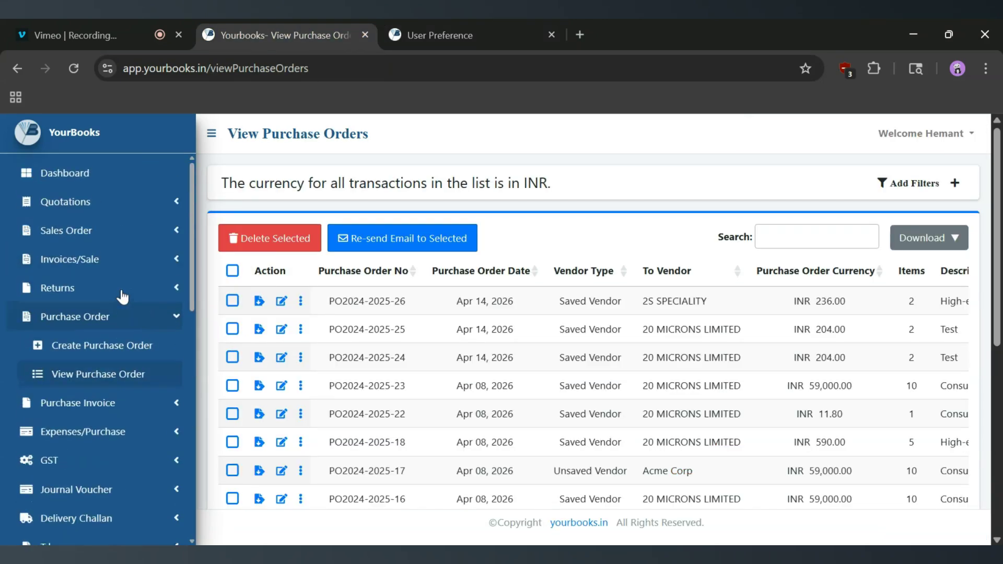
left_click(102, 348)
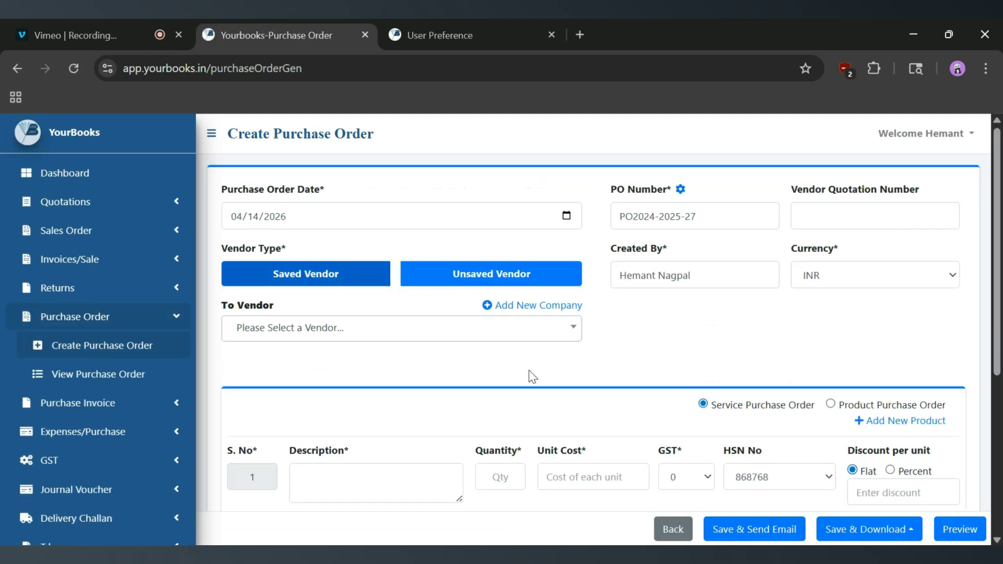
scroll(531, 376, "down", 1)
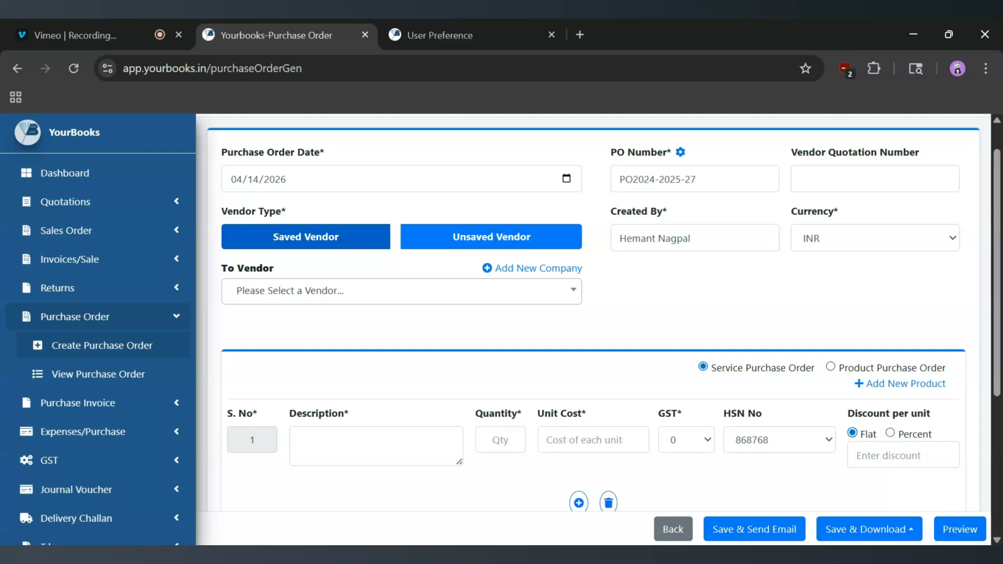
left_click(387, 300)
left_click(324, 381)
scroll(323, 392, "down", 1)
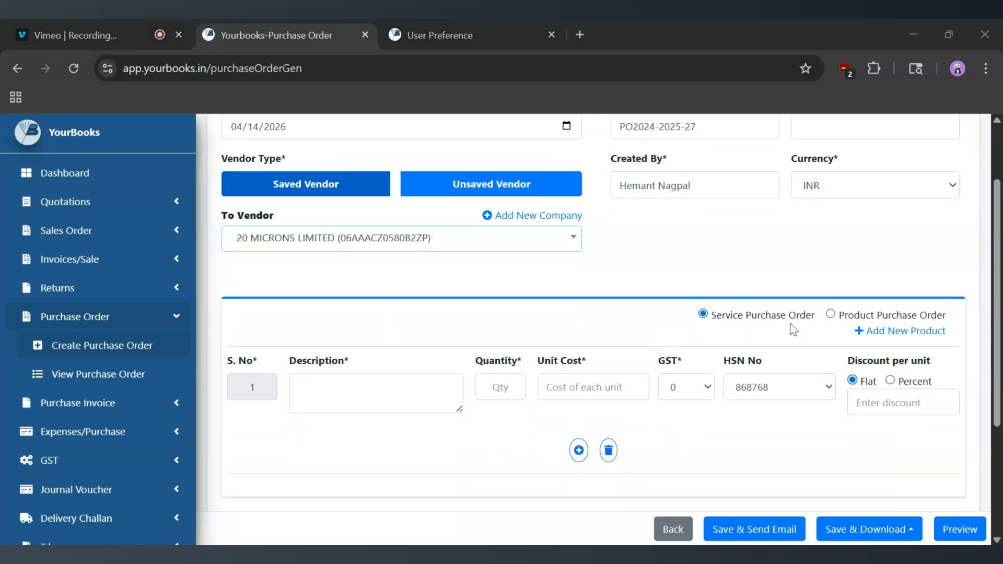
left_click(831, 314)
left_click(395, 396)
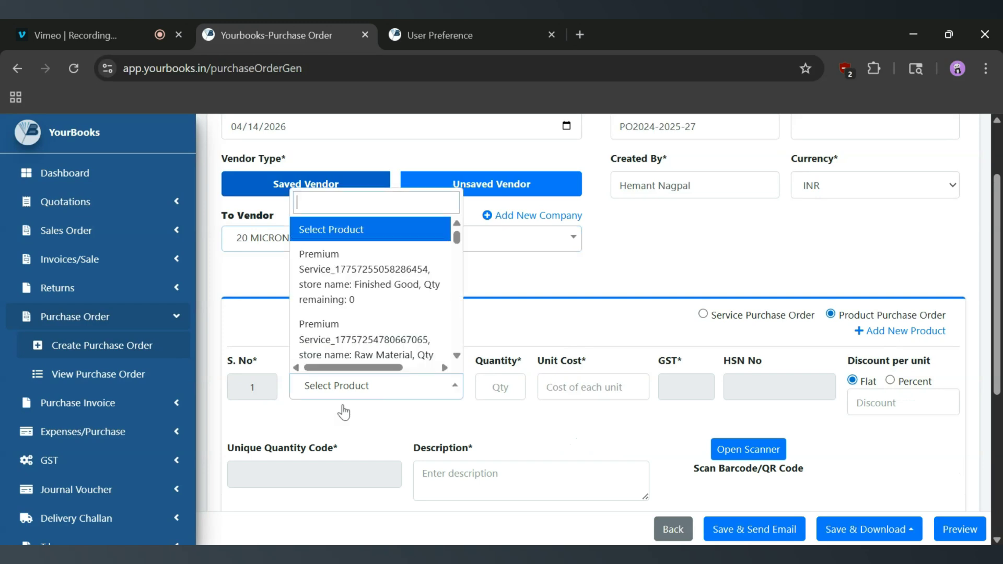
left_click(331, 347)
left_click(500, 387)
type("2")
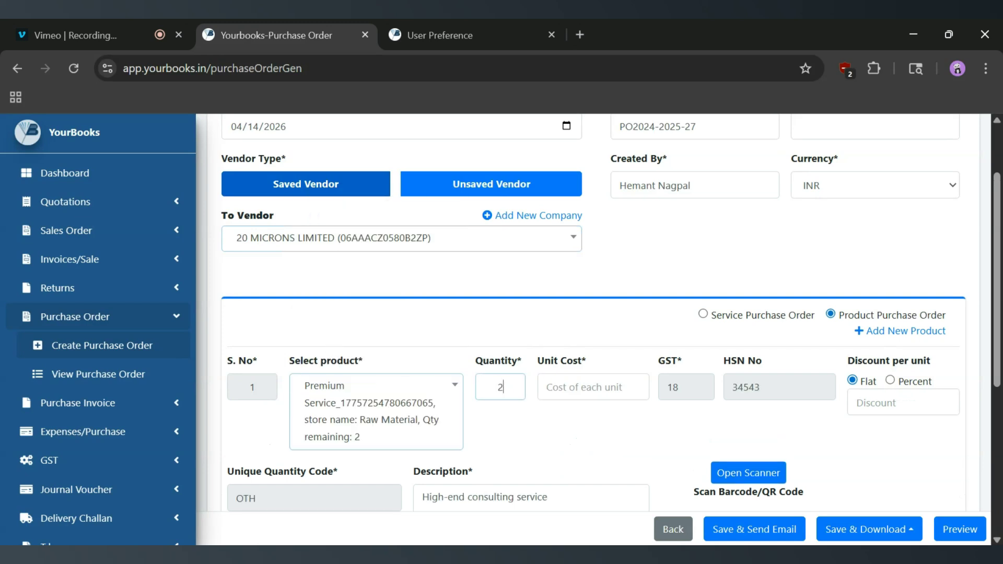
key("Tab")
type("2")
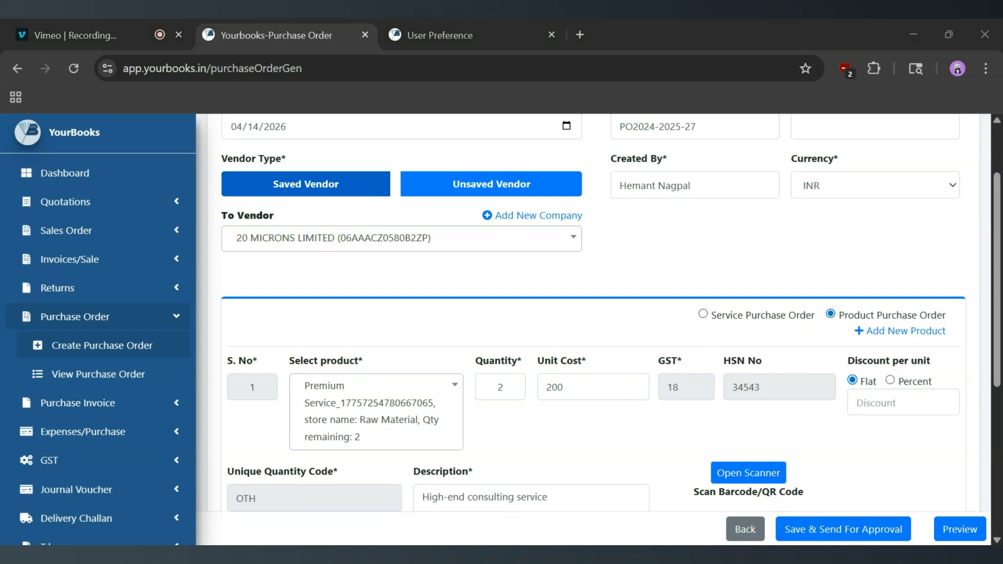
left_click(844, 529)
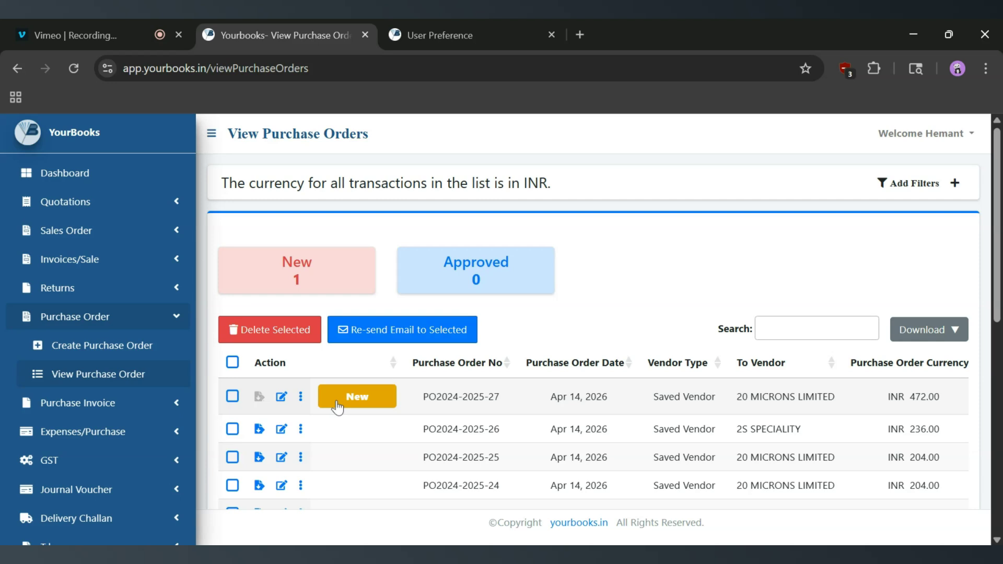
Step: View only the New purchase orders and only the Approved ones, and return to the full list
left_click(336, 274)
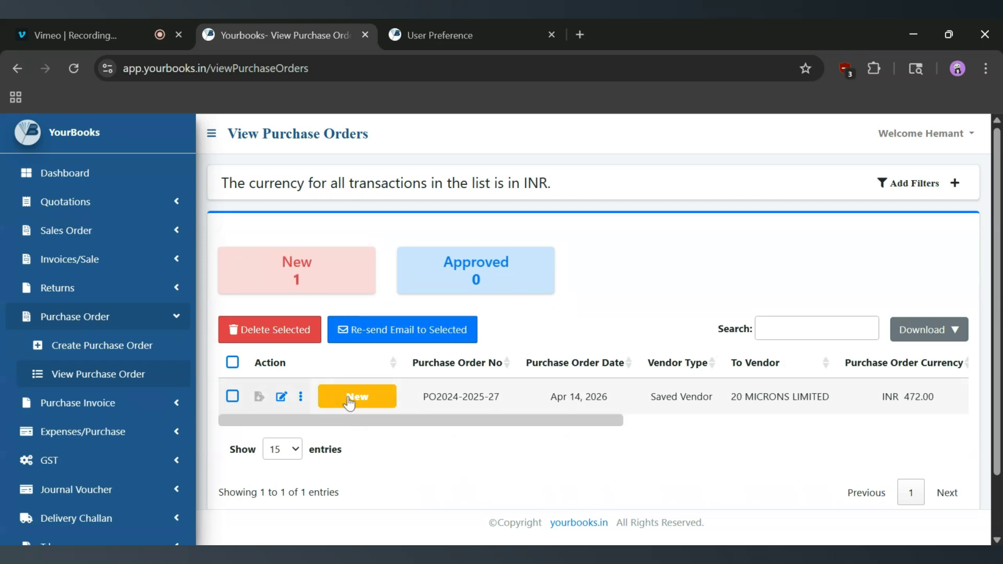
left_click(476, 268)
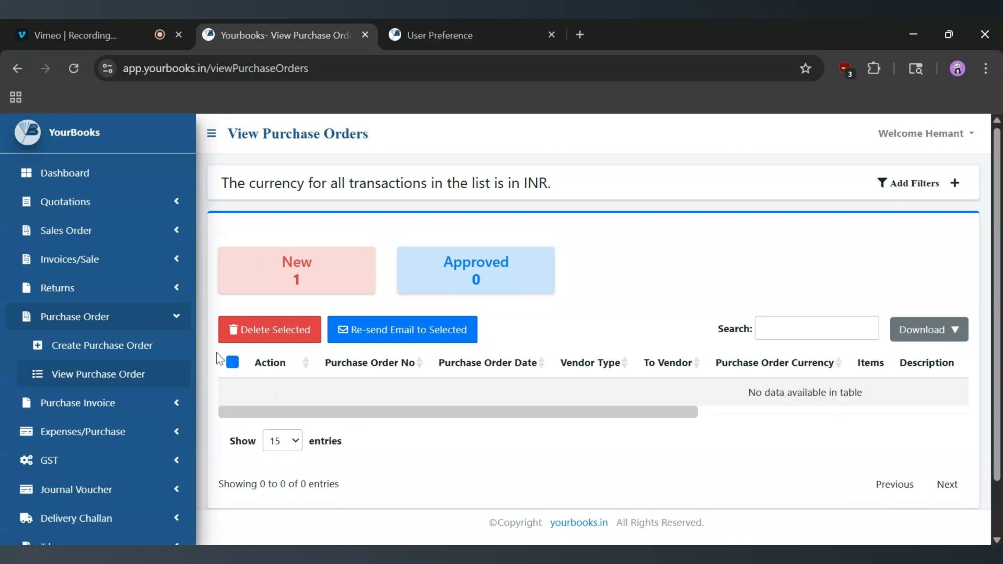
left_click(113, 375)
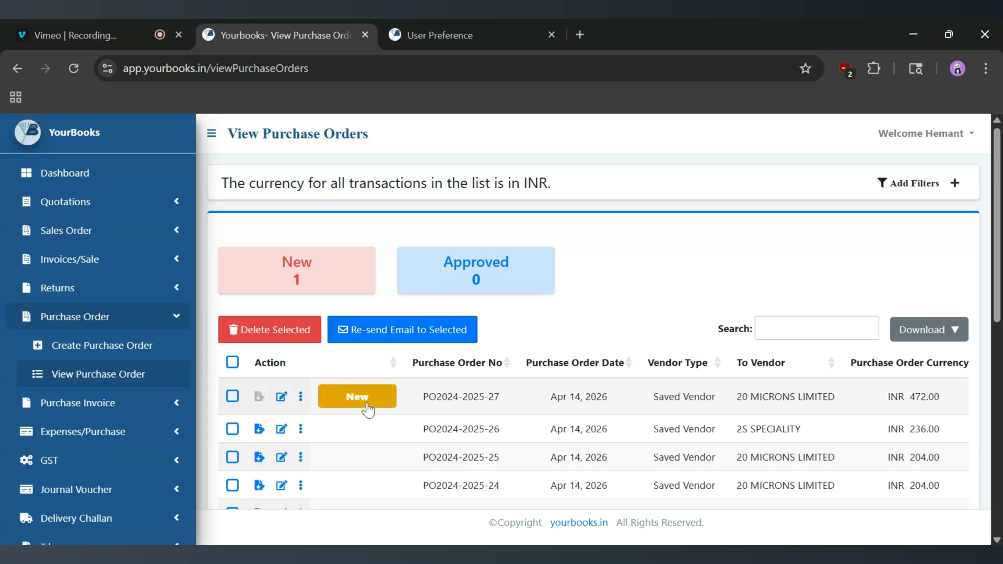
Step: Open the approval status of the newest purchase order and examine its approver and approval state
left_click(357, 398)
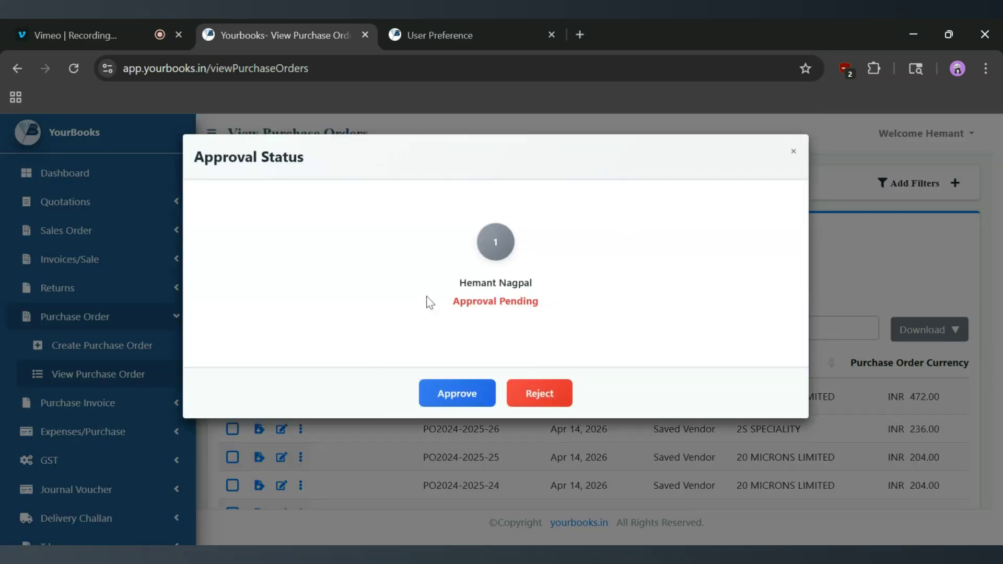
left_click_drag(459, 283, 532, 282)
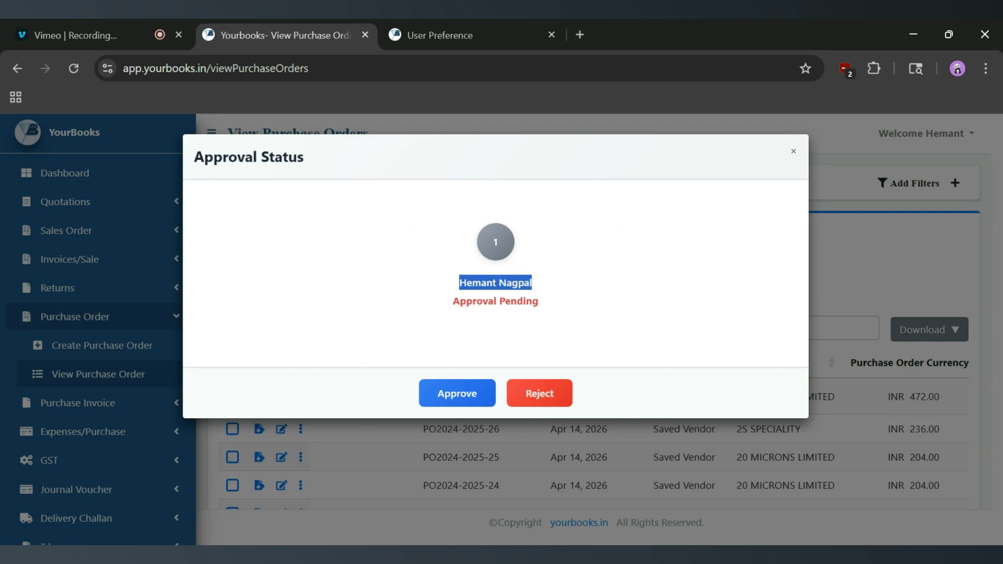
left_click(510, 300)
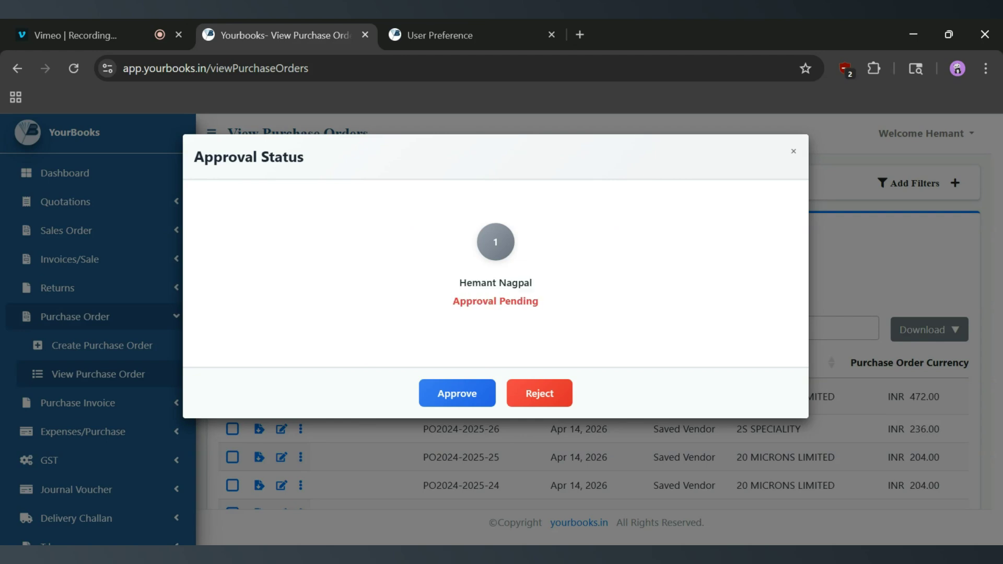
double_click(515, 301)
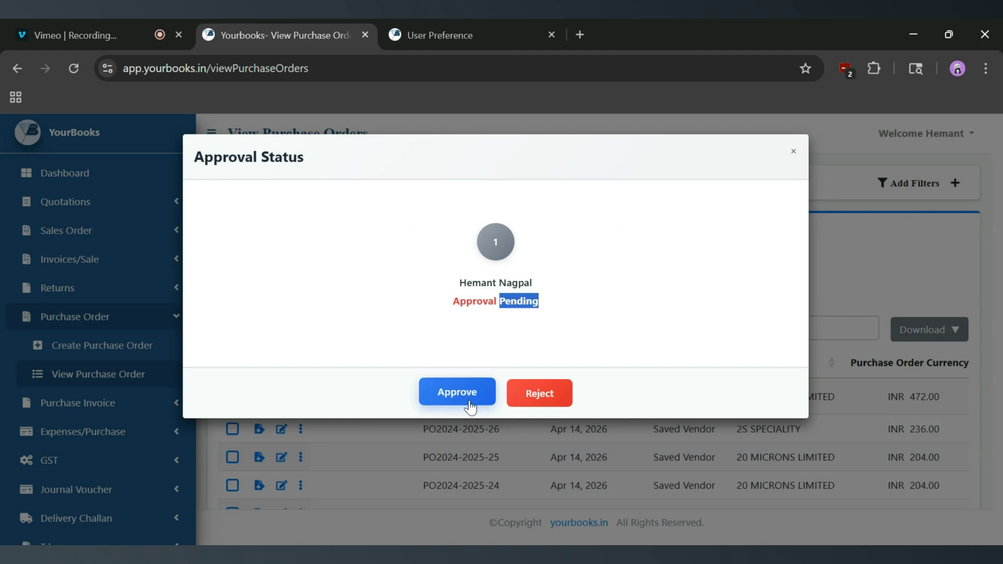
Step: Inspect the rejection form with its reason field for this purchase order and cancel it
left_click(543, 397)
left_click(502, 283)
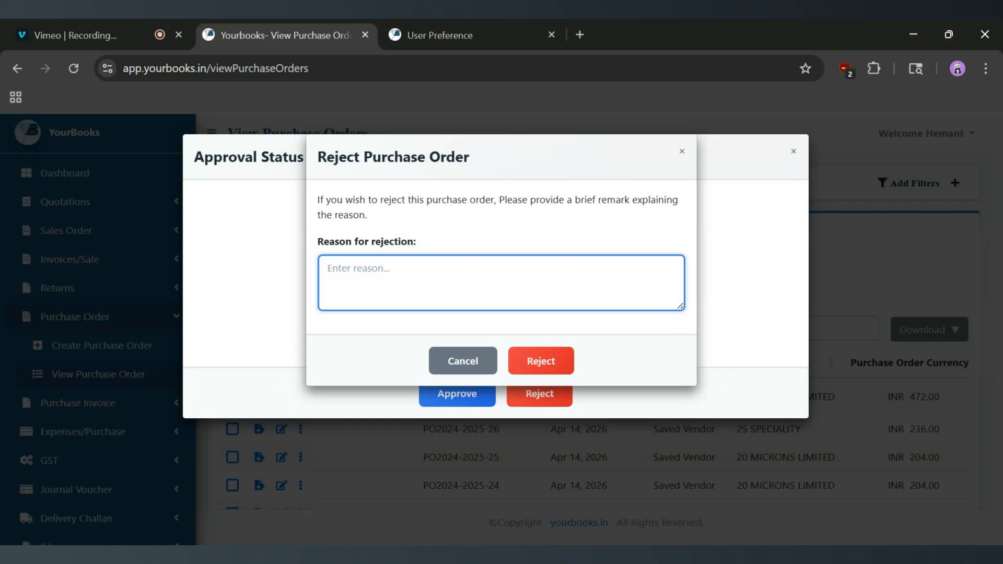
left_click(435, 360)
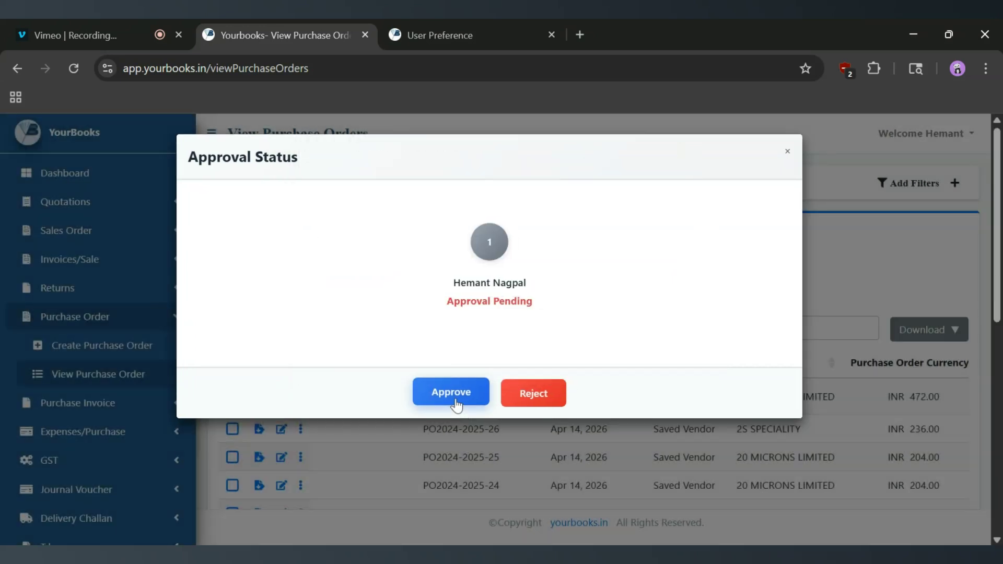
Step: Approve the newest purchase order and check the approver and approval time in its approval status
left_click(452, 393)
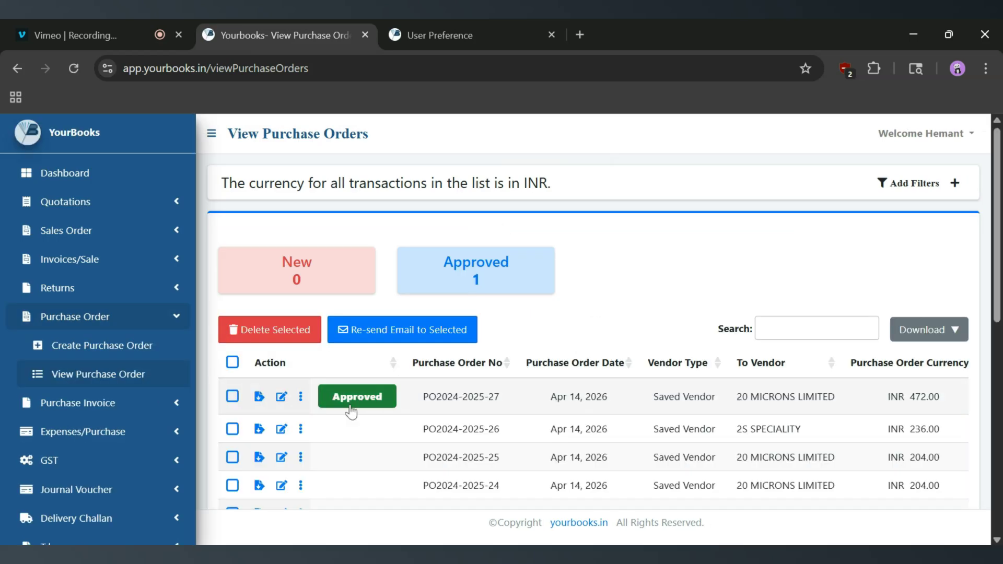
left_click(351, 408)
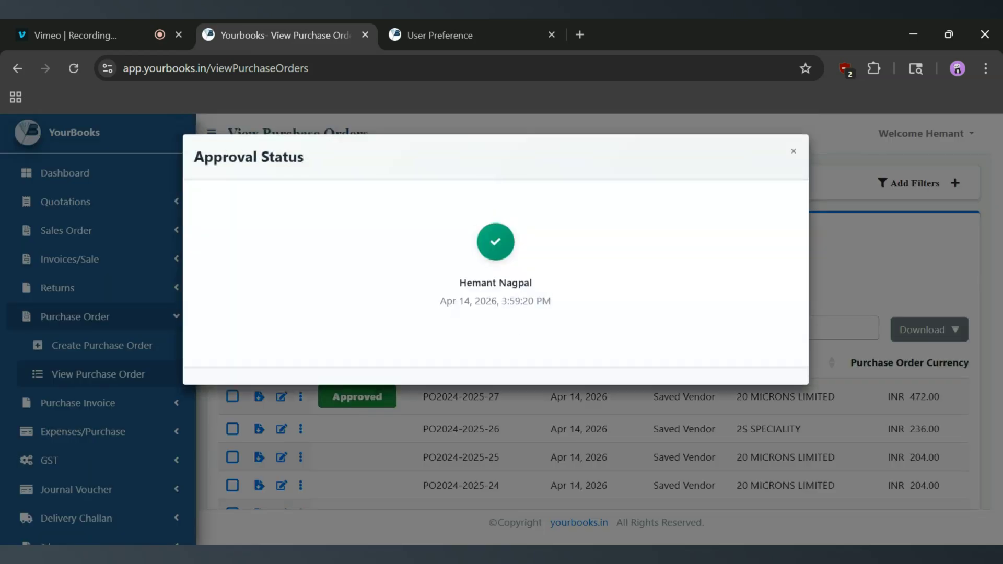
left_click_drag(440, 302, 553, 302)
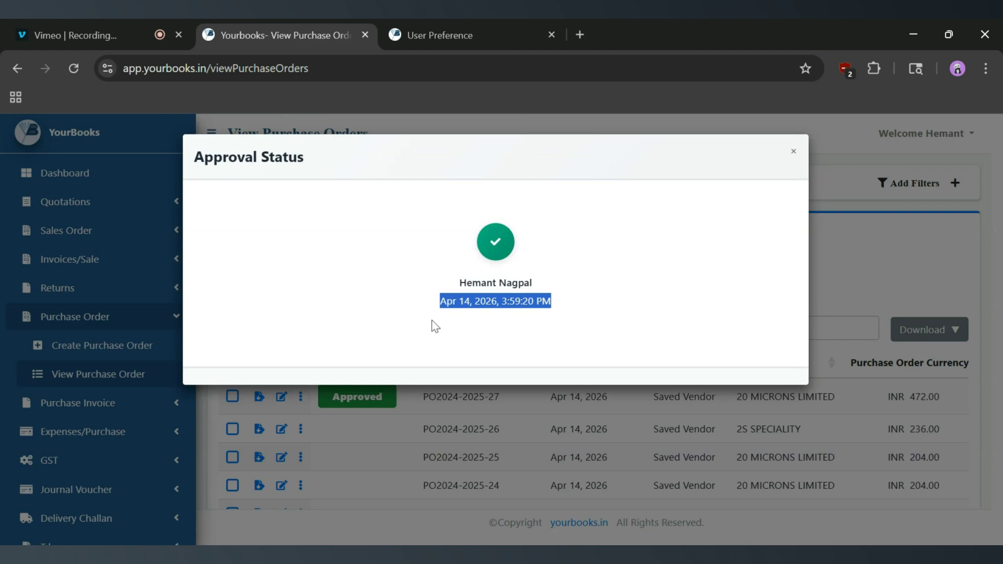
left_click(794, 153)
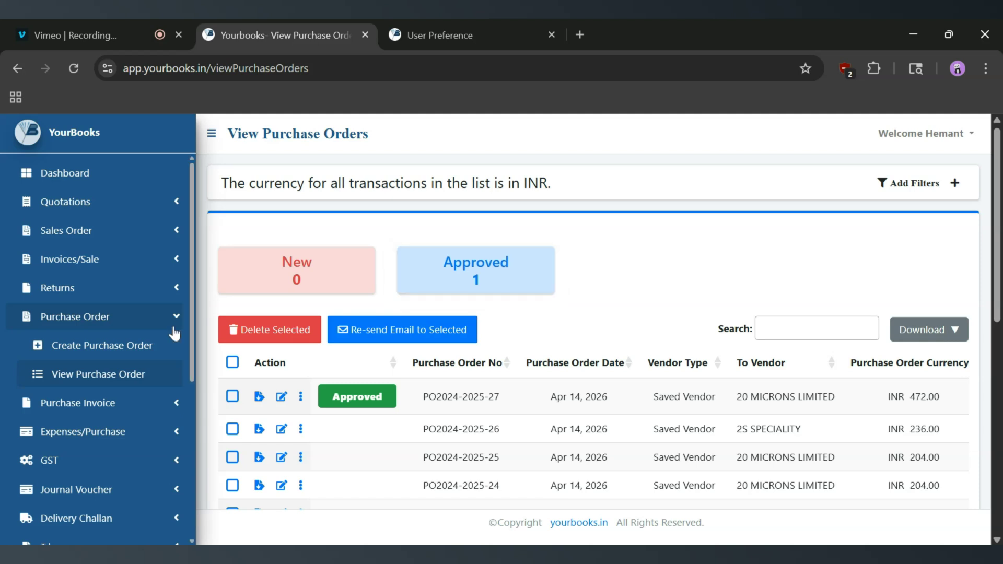
Step: Enable Vendor Catalog in the user preferences, save them, and reload the purchase order list page
scroll(174, 332, "down", 5)
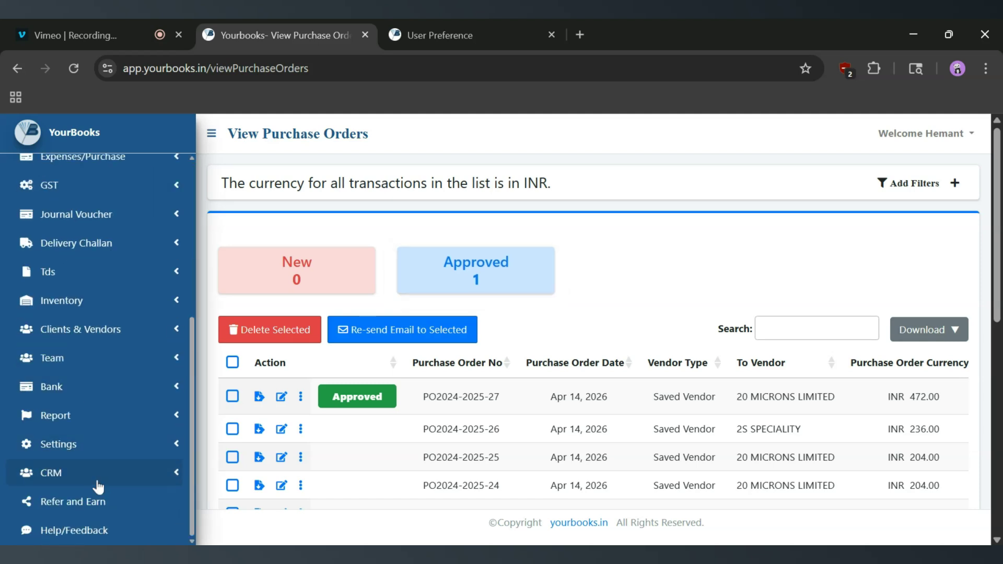
left_click(531, 24)
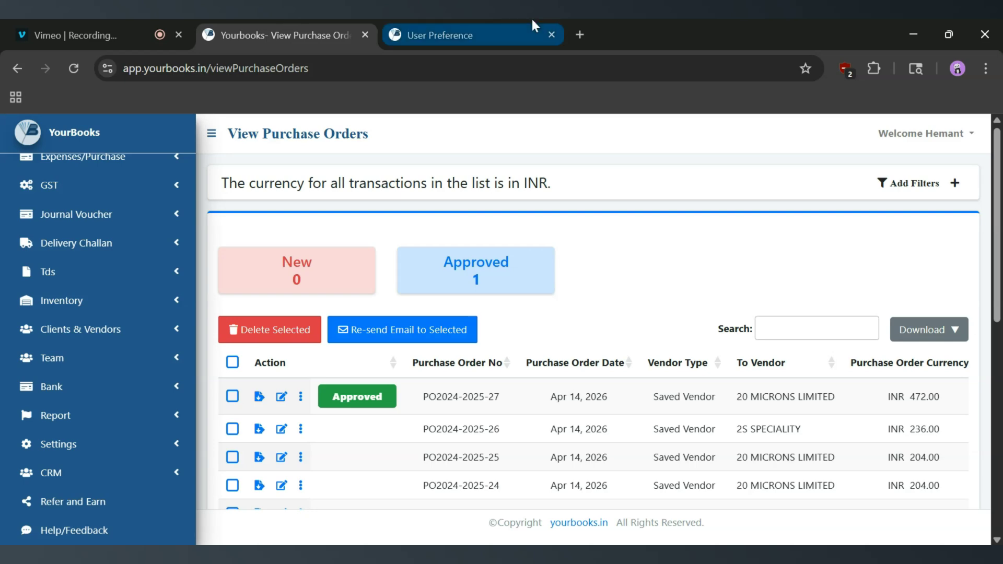
scroll(399, 343, "down", 1)
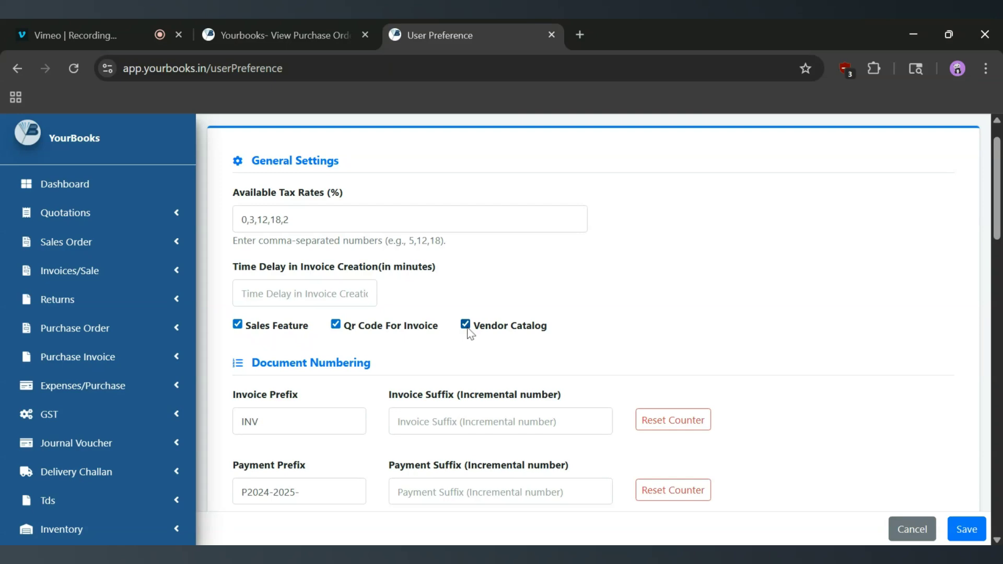
left_click(960, 531)
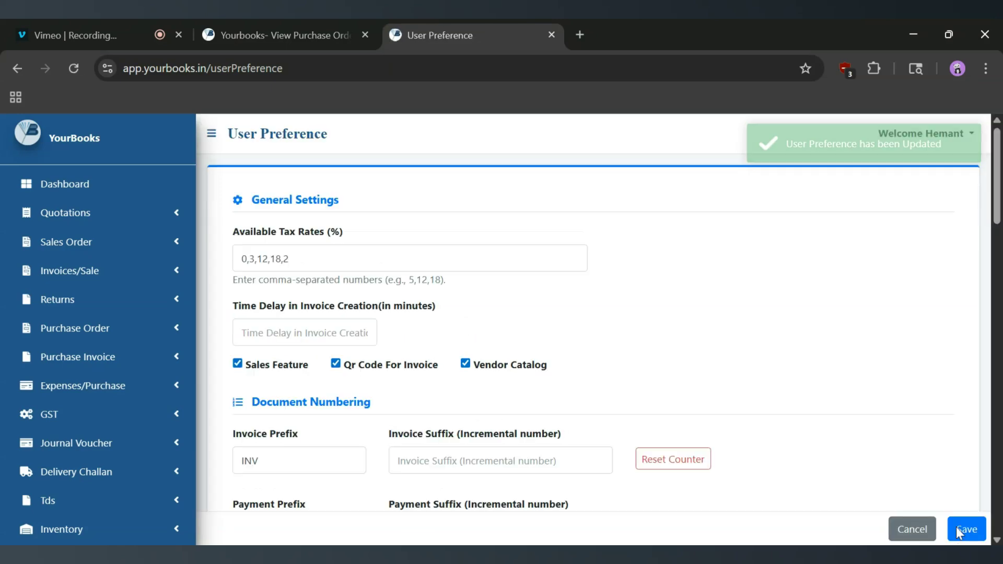
left_click(336, 29)
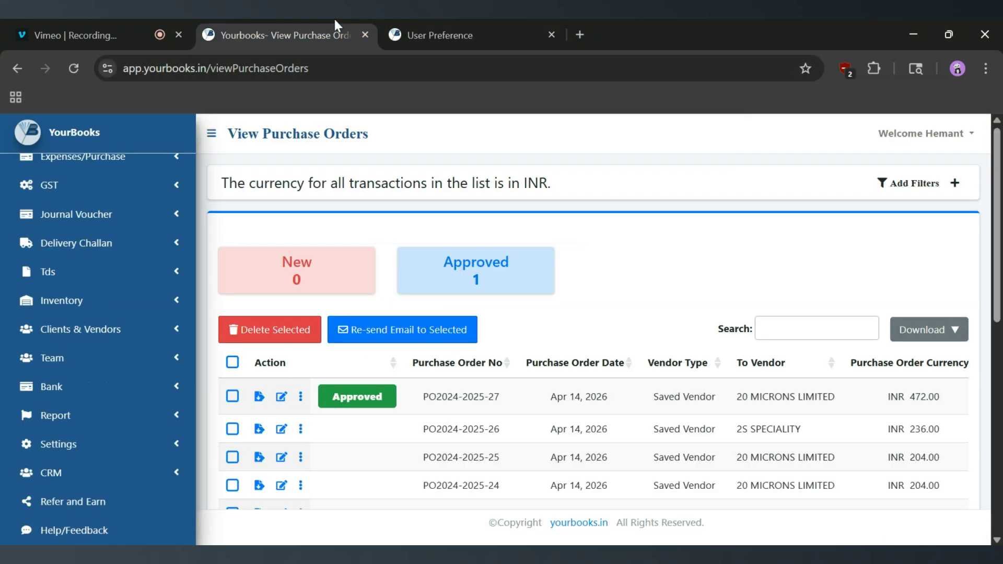
left_click(75, 69)
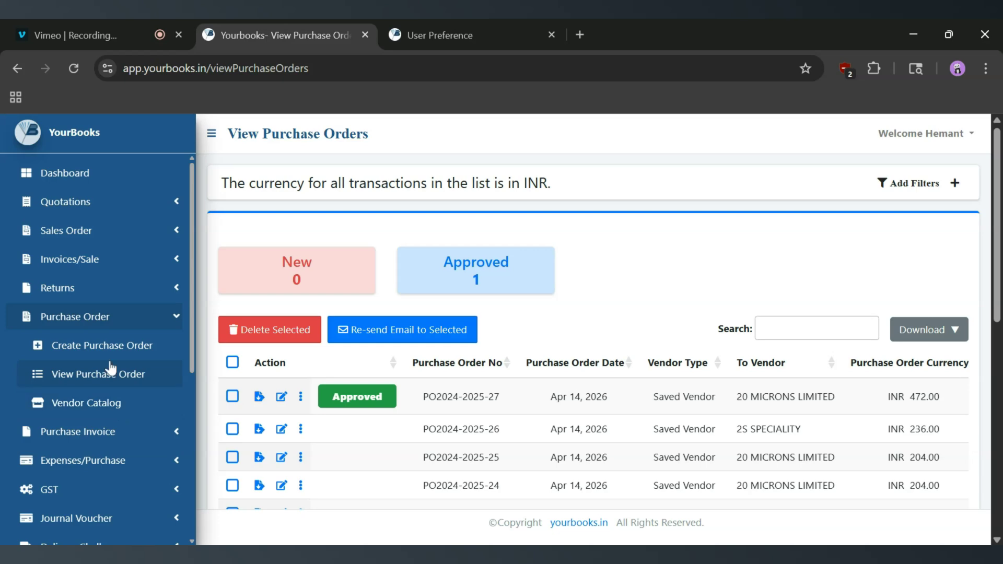
Step: Start a new purchase order and open the product catalog from its form
left_click(102, 344)
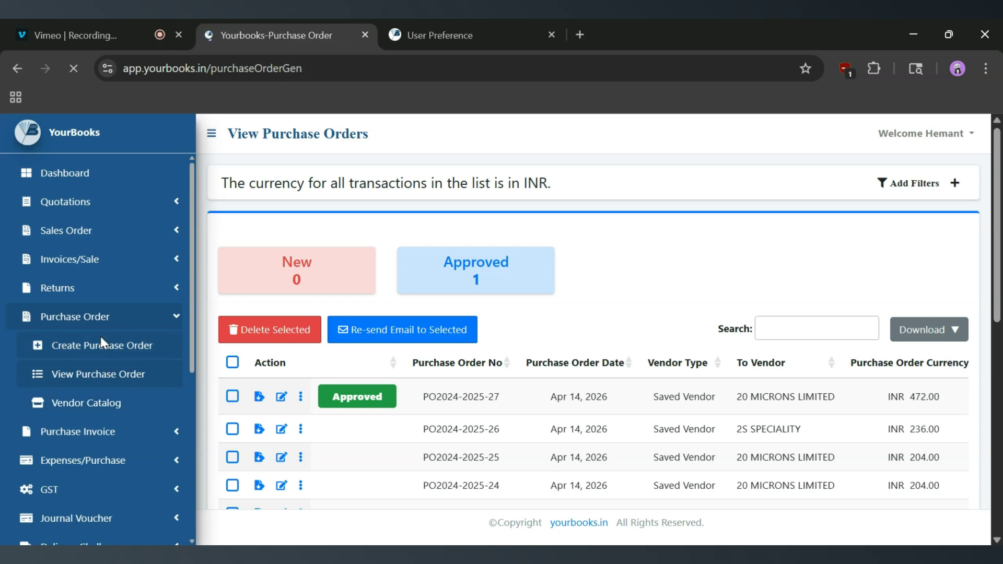
scroll(414, 345, "down", 1)
scroll(416, 345, "down", 2)
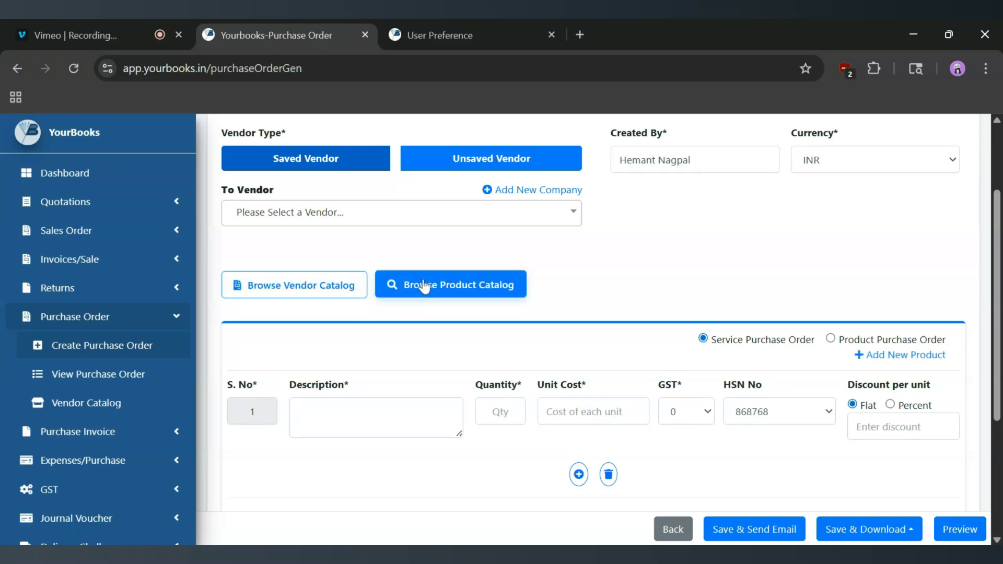
left_click(288, 291)
left_click(196, 271)
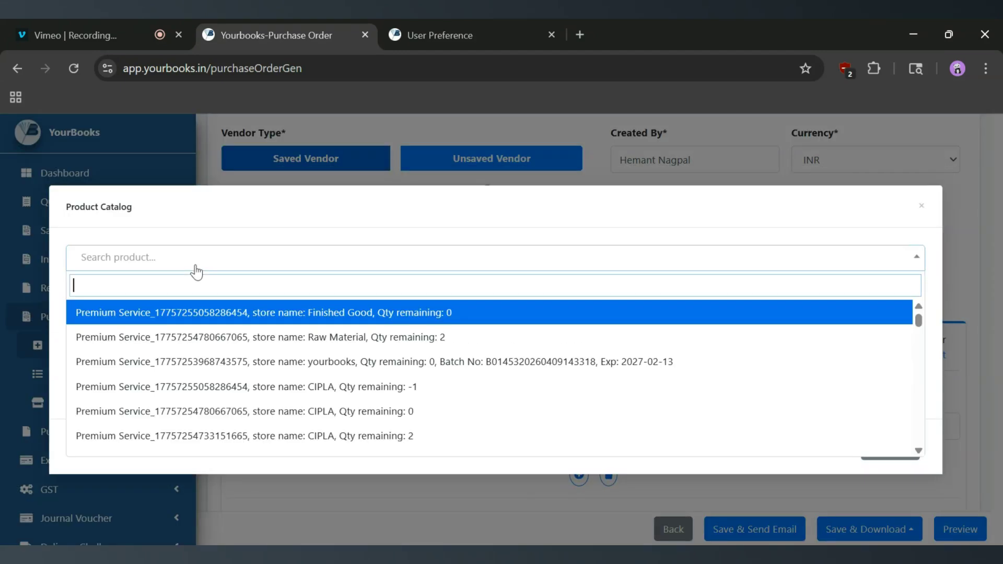
scroll(218, 343, "down", 5)
scroll(217, 345, "up", 2)
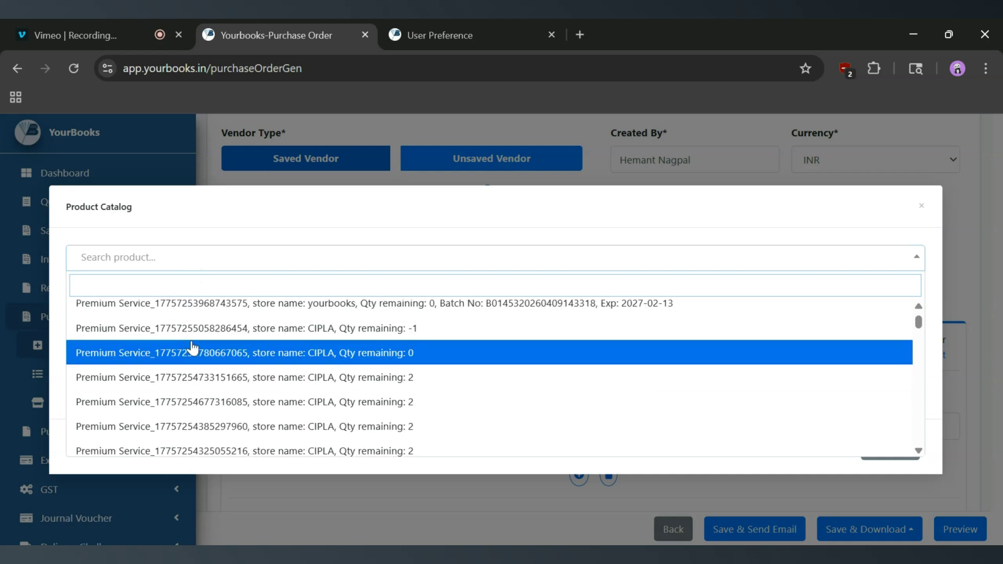
left_click(193, 352)
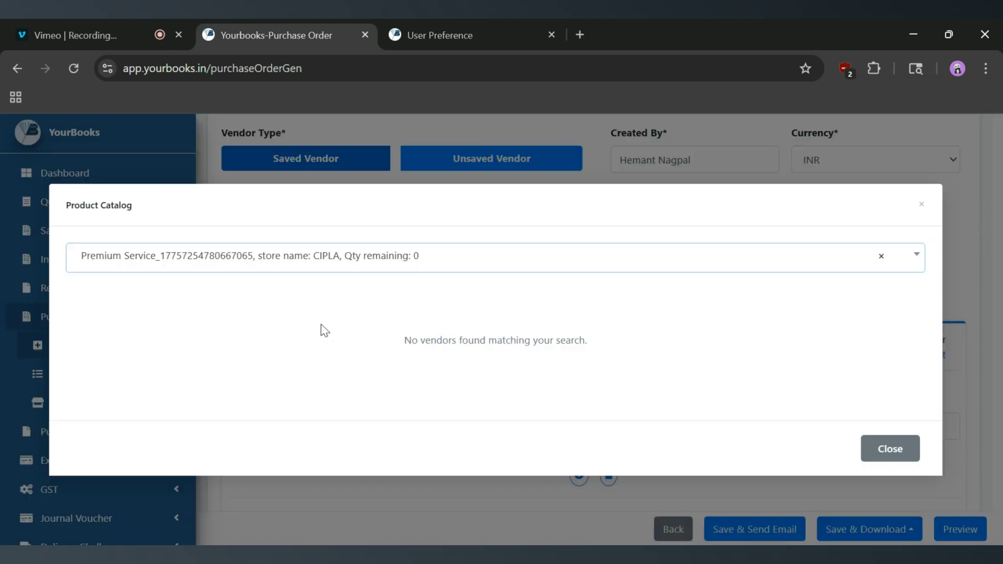
Step: Choose the product dhaga in the product catalog and select 20 MICRONS LIMITED as the order's vendor
left_click(262, 265)
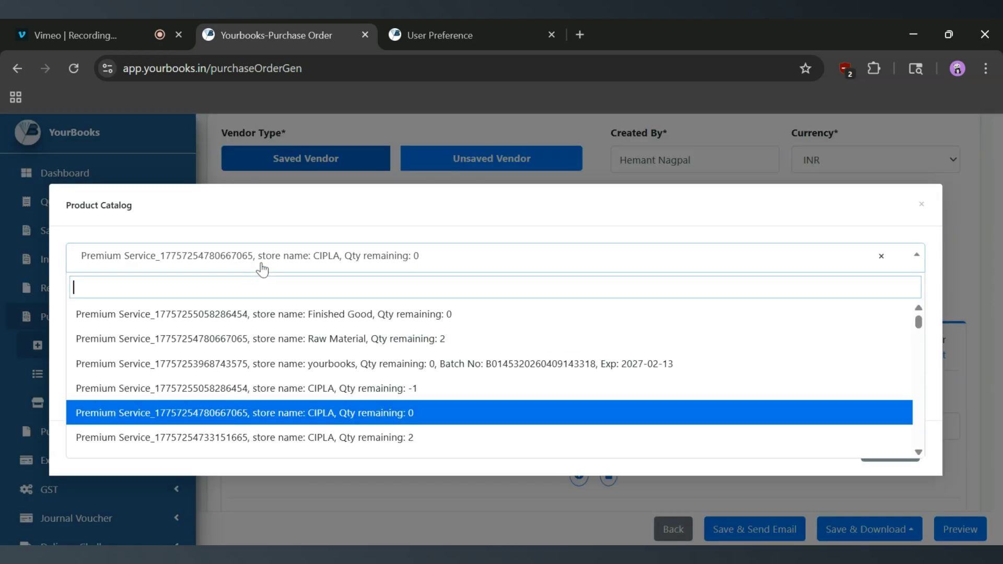
scroll(261, 357, "down", 1)
scroll(261, 358, "down", 3)
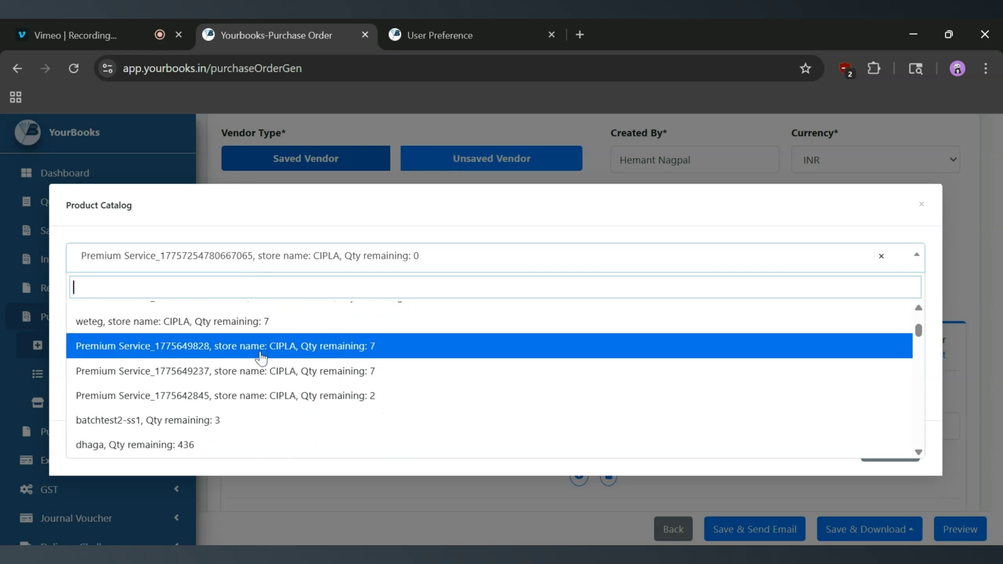
left_click(124, 427)
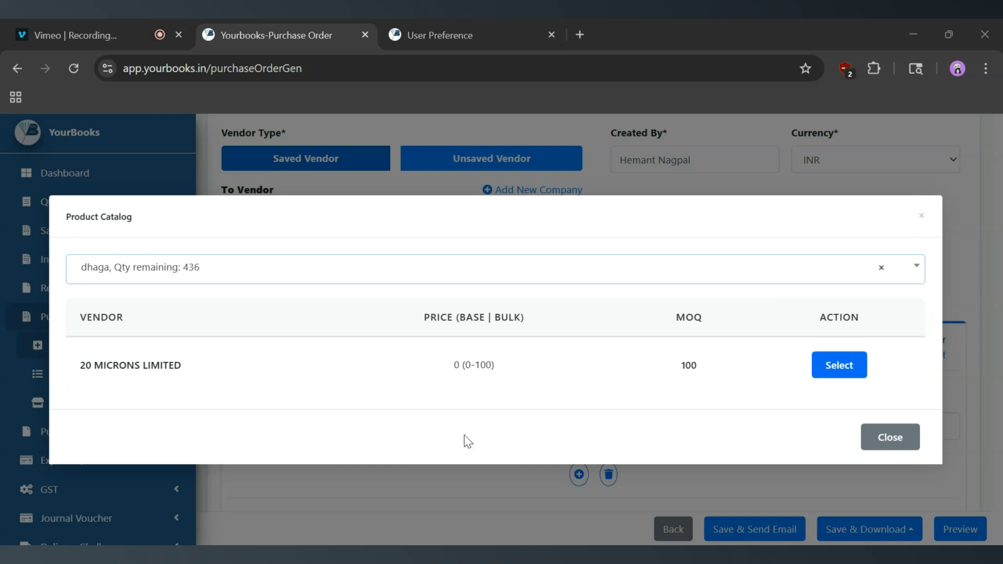
left_click(823, 374)
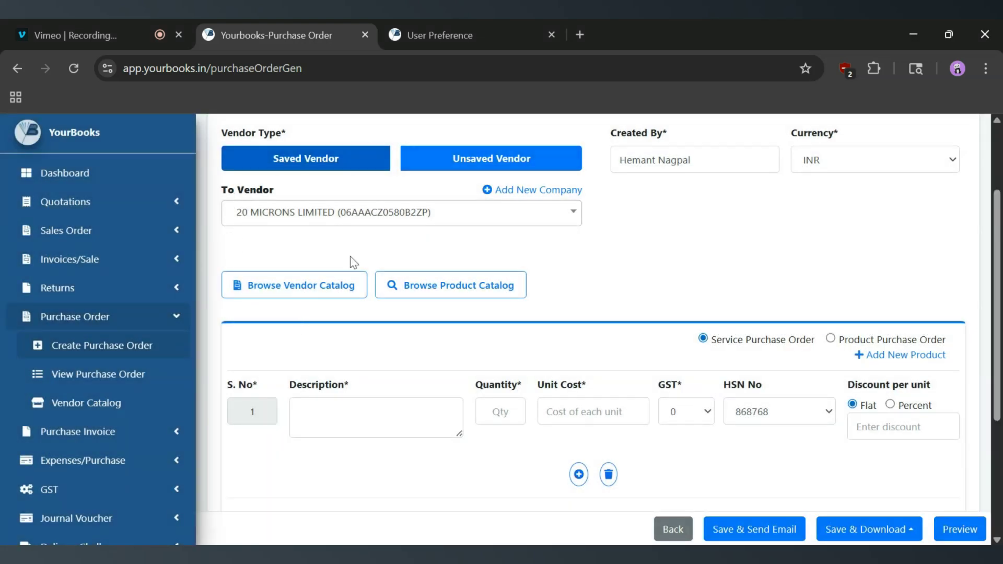
Step: Open the vendor catalog and list the products offered by 20 MICRONS LIMITED
left_click(453, 289)
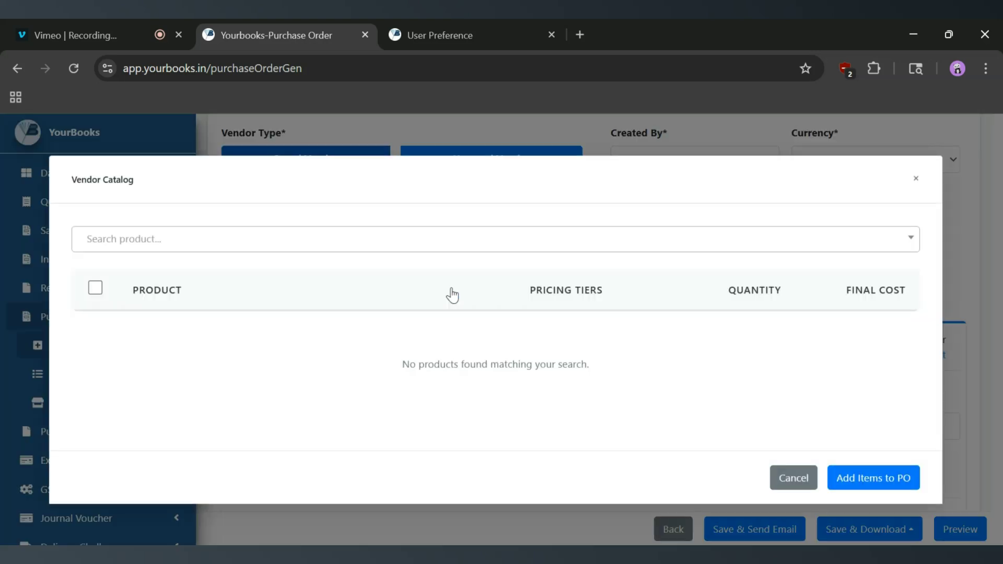
left_click(419, 245)
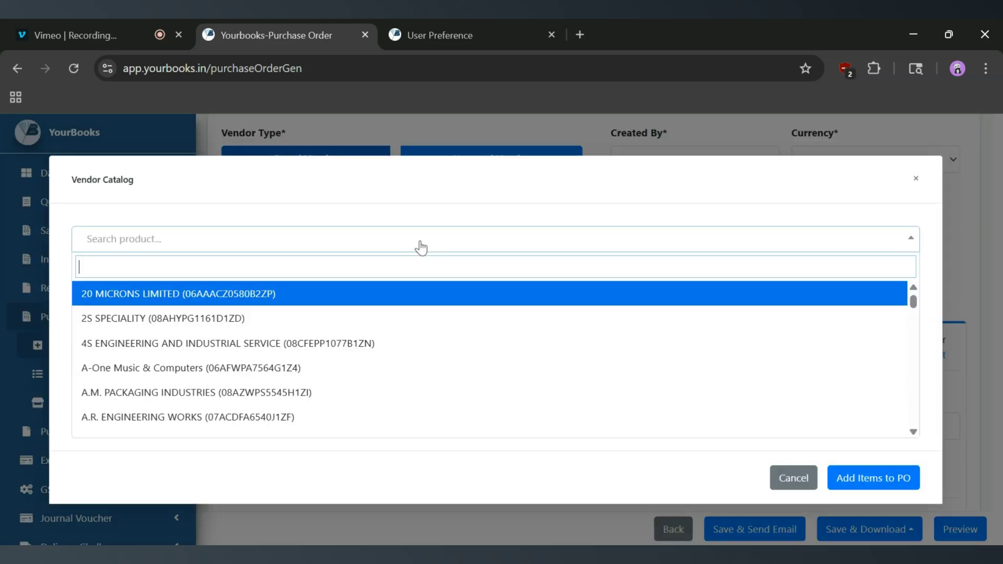
left_click(201, 296)
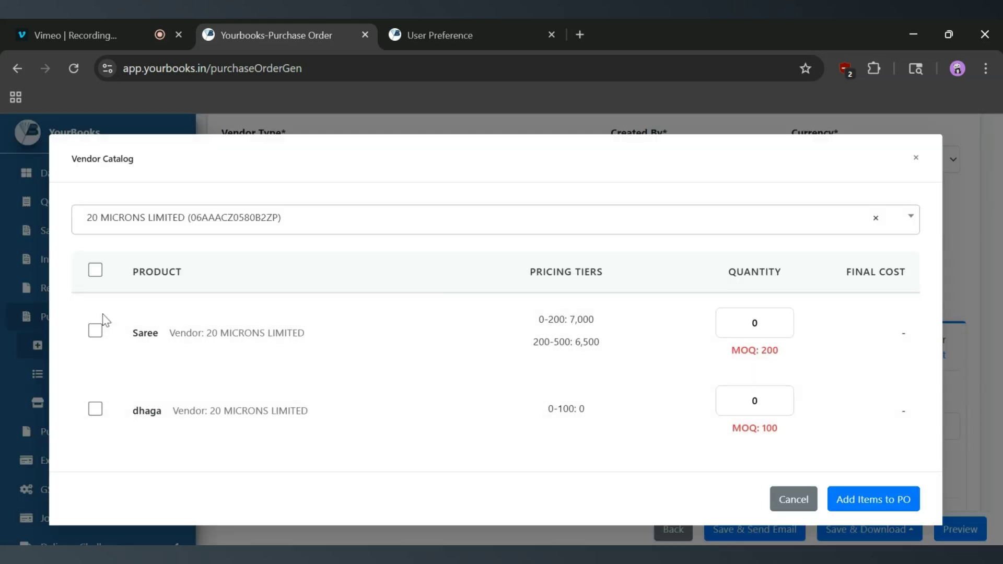
Step: Select Saree with a quantity of 200 and add it to the purchase order
left_click(96, 331)
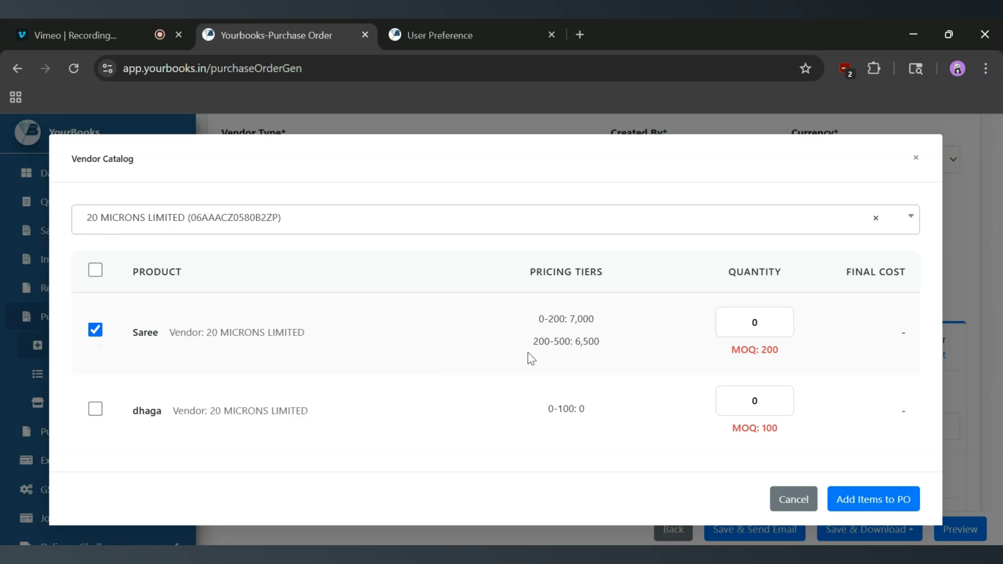
left_click(758, 322)
key("BackSpace")
type("200")
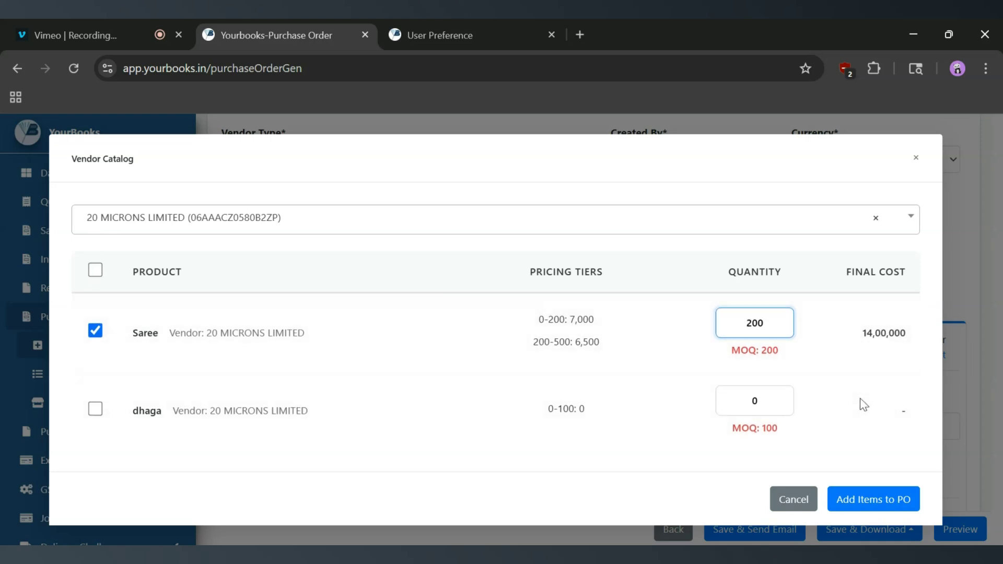
left_click(880, 510)
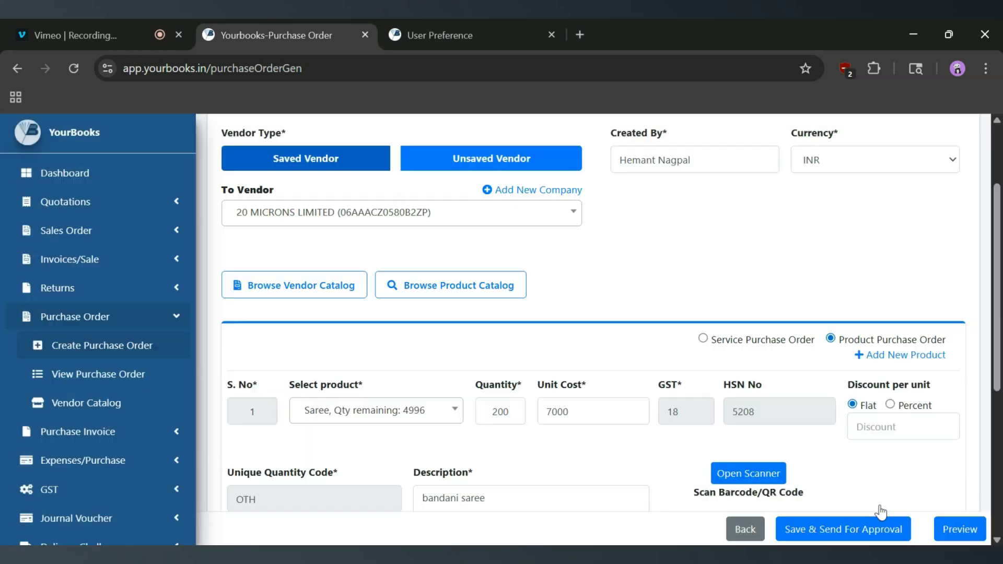
Step: Review the filled-in item line and totals, then save the purchase order and send it for approval
scroll(565, 445, "down", 5)
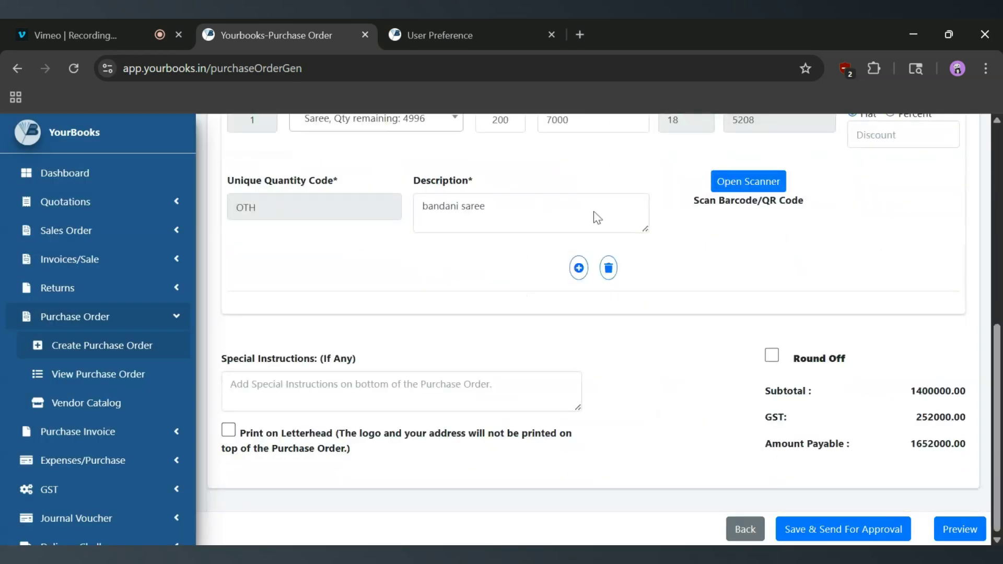
scroll(364, 475, "up", 2)
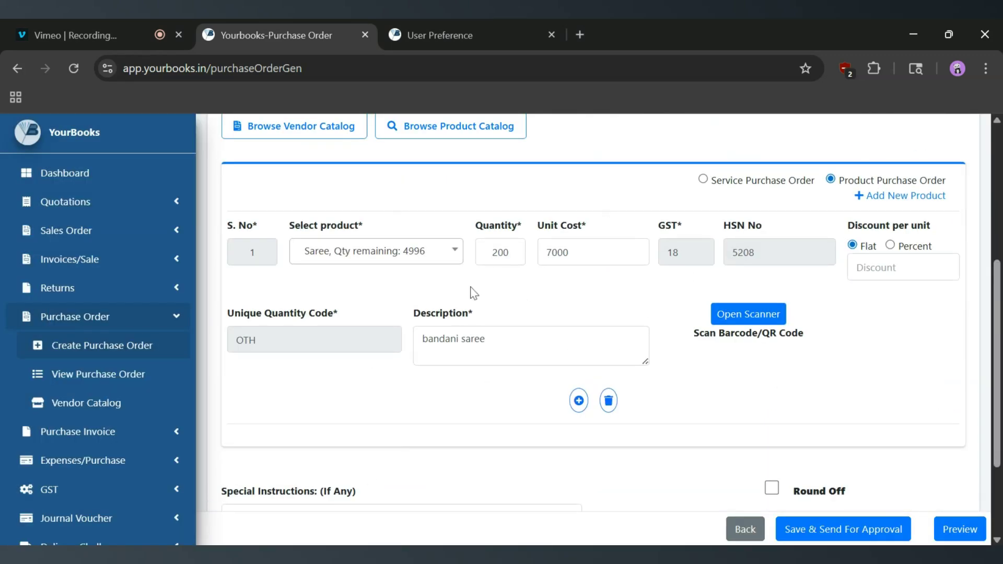
scroll(396, 256, "up", 3)
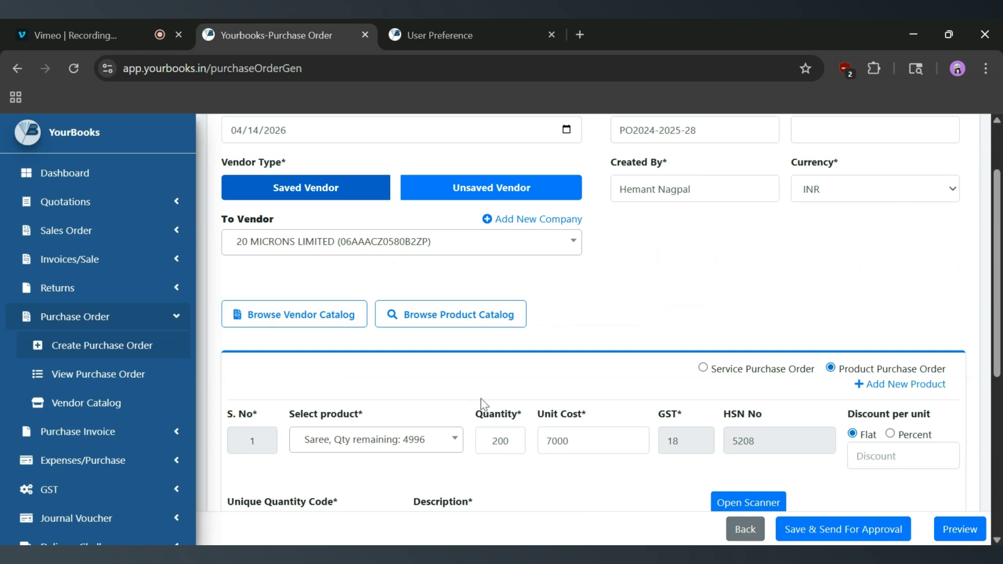
scroll(491, 405, "up", 1)
scroll(492, 402, "up", 1)
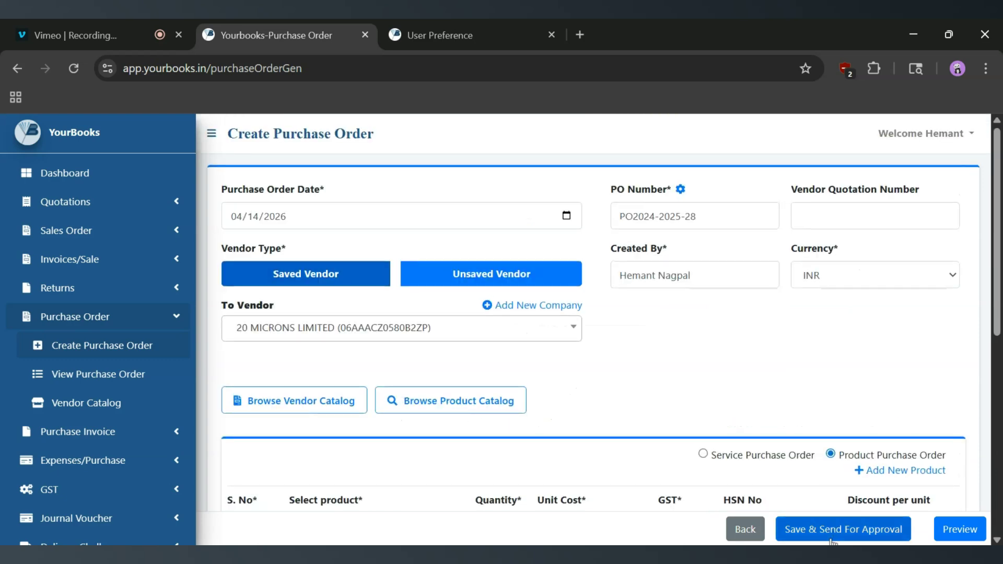
left_click(816, 533)
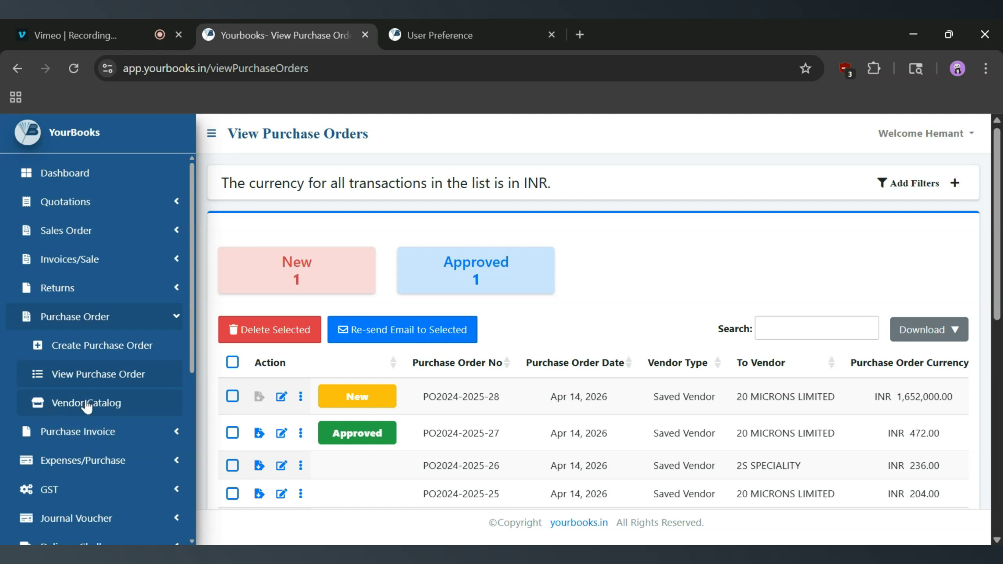
Step: Open the Vendor Catalog configuration in a new tab and add a vendor entry for the product Charger New 4
middle_click(49, 404)
left_click(622, 23)
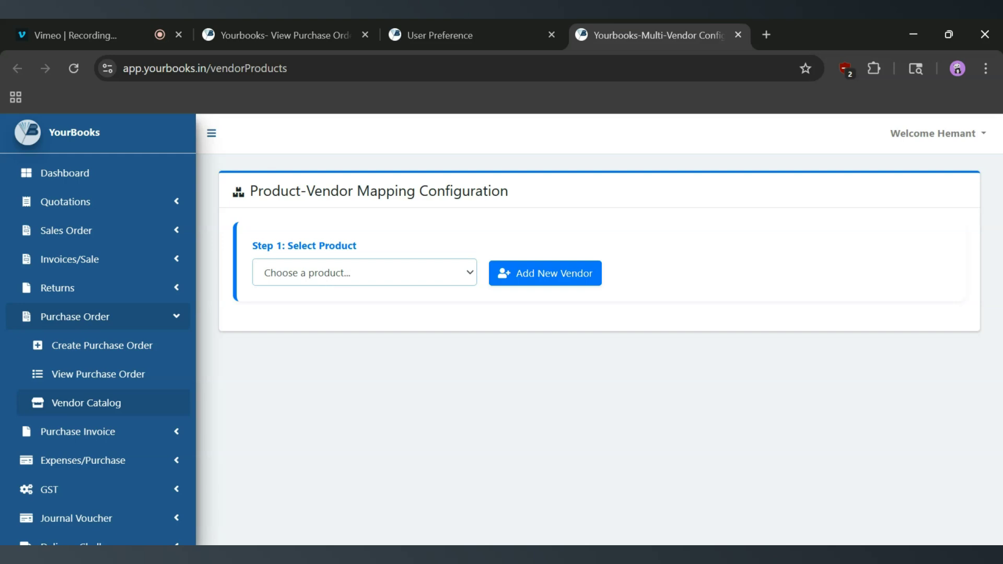
left_click(335, 324)
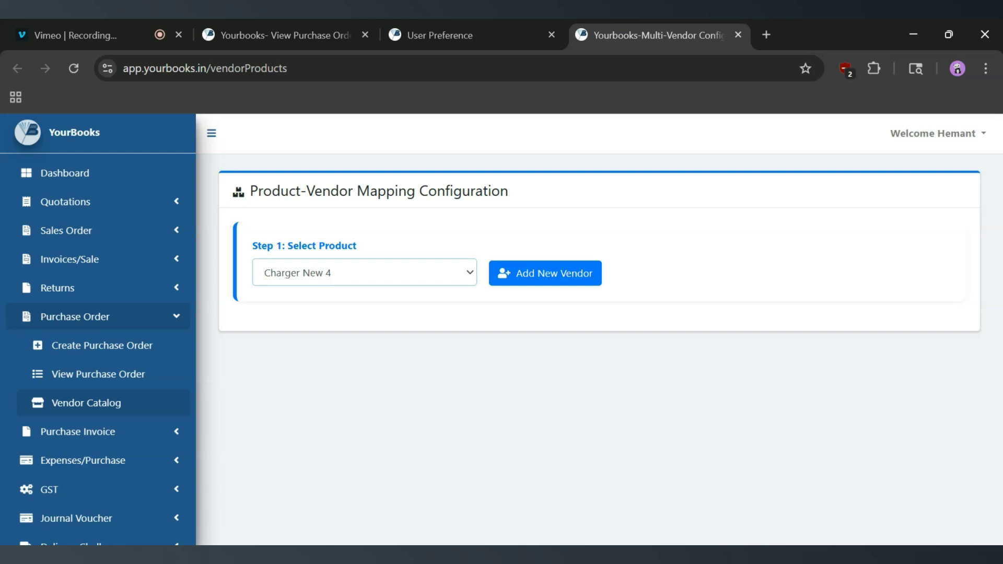
left_click(526, 282)
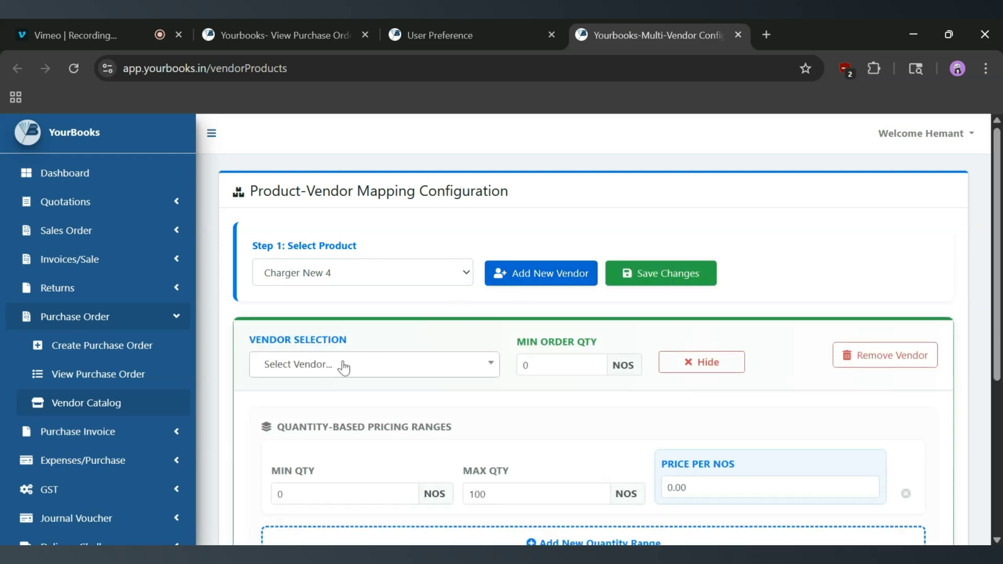
Step: Set the new entry's vendor to 20 MICRONS LIMITED with a minimum order quantity of 100
scroll(624, 276, "down", 3)
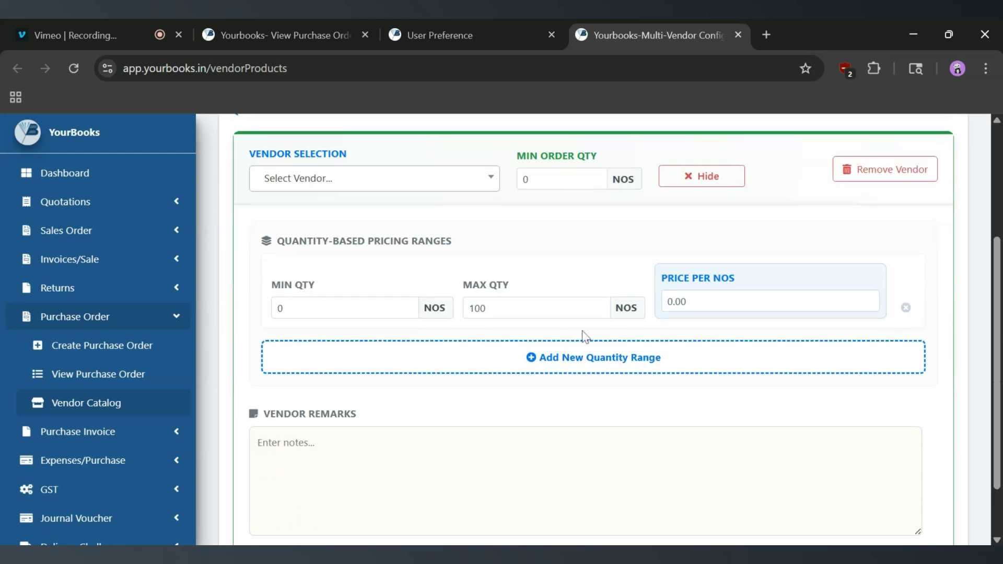
scroll(494, 363, "up", 1)
scroll(492, 358, "up", 3)
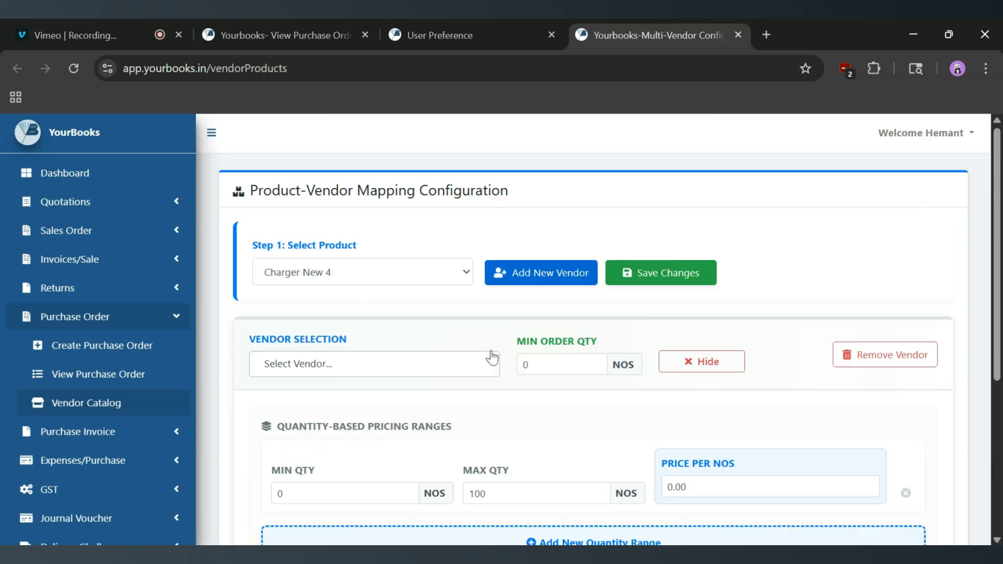
left_click(376, 369)
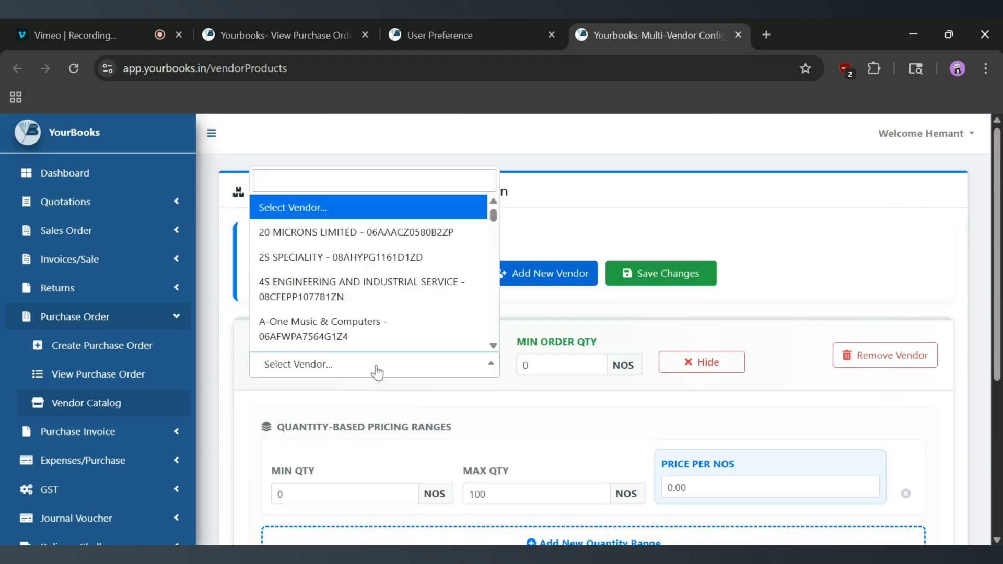
left_click(334, 236)
left_click(544, 365)
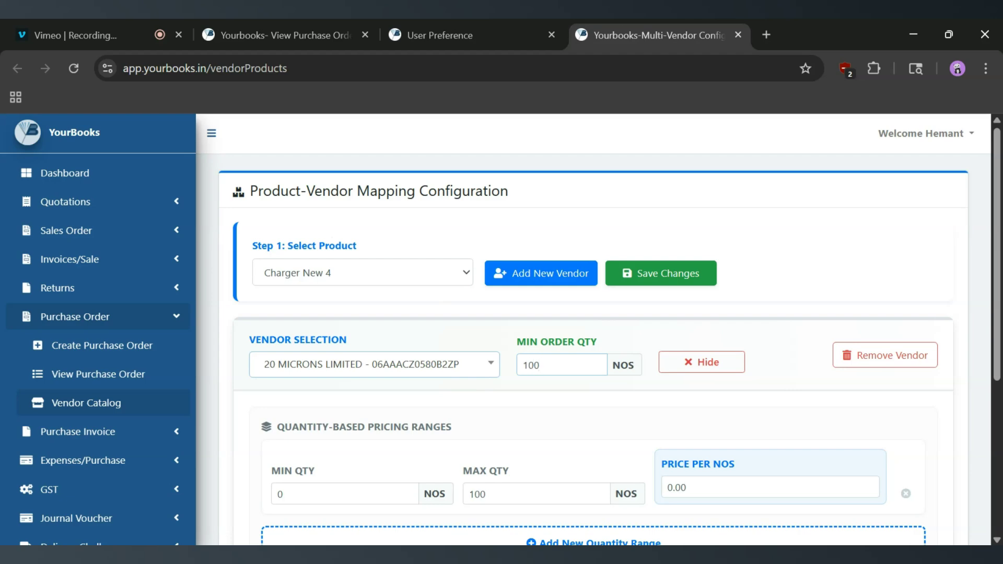
Step: Add a second quantity range to this vendor's pricing and remove it again
scroll(548, 410, "down", 2)
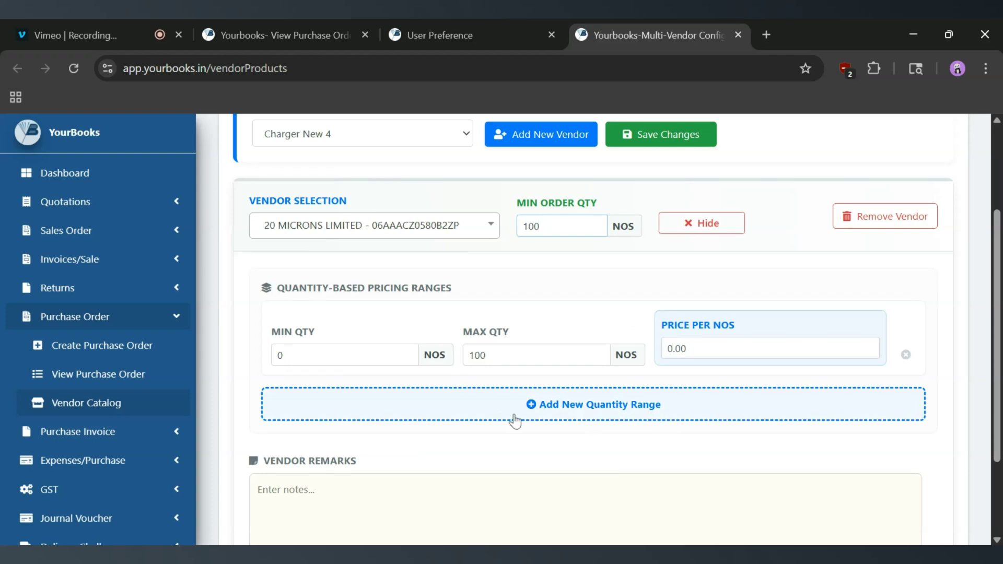
left_click(548, 416)
left_click(906, 443)
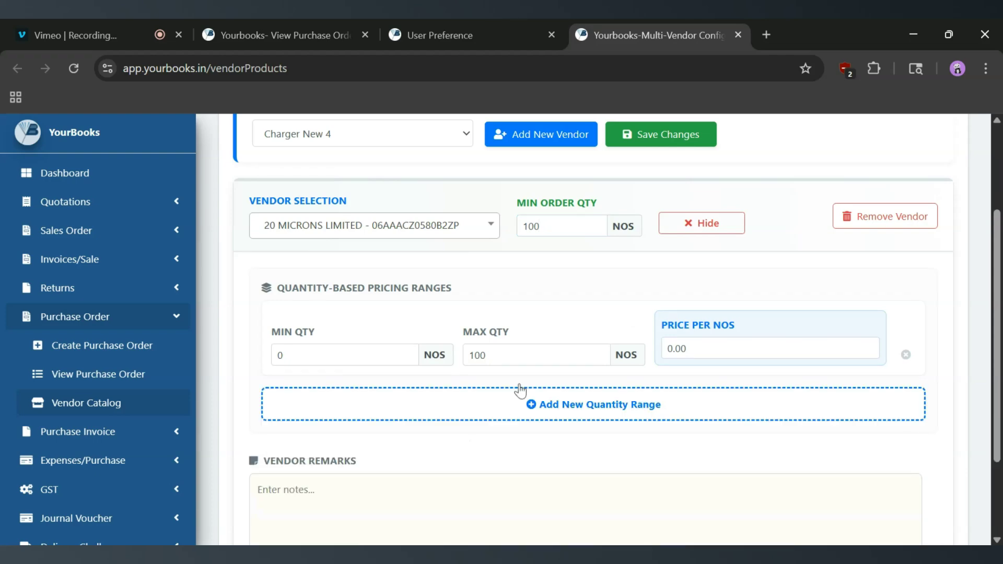
Step: Review the vendor's pricing range and remarks, then save the vendor mapping for Charger New 4
scroll(519, 387, "down", 2)
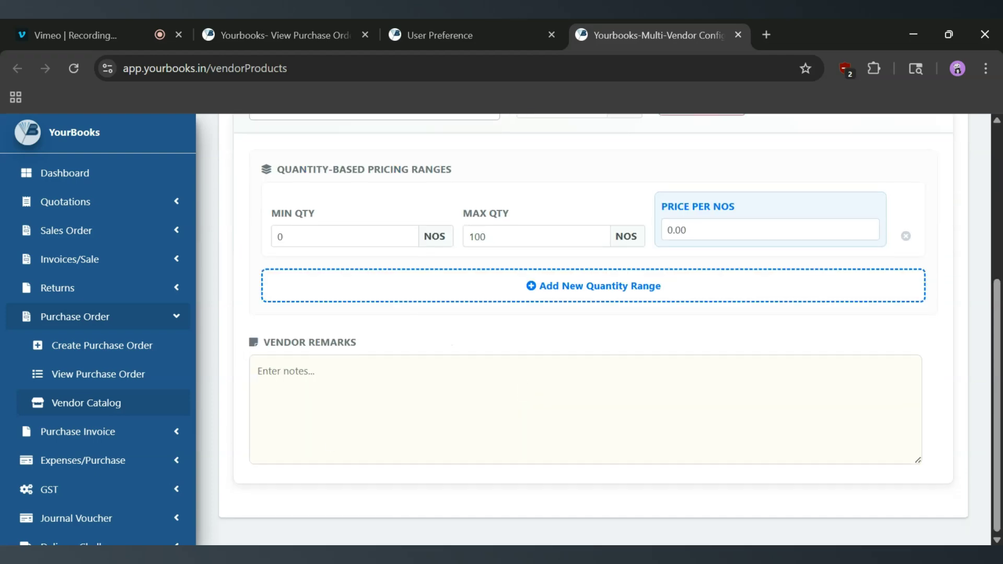
scroll(594, 329, "up", 4)
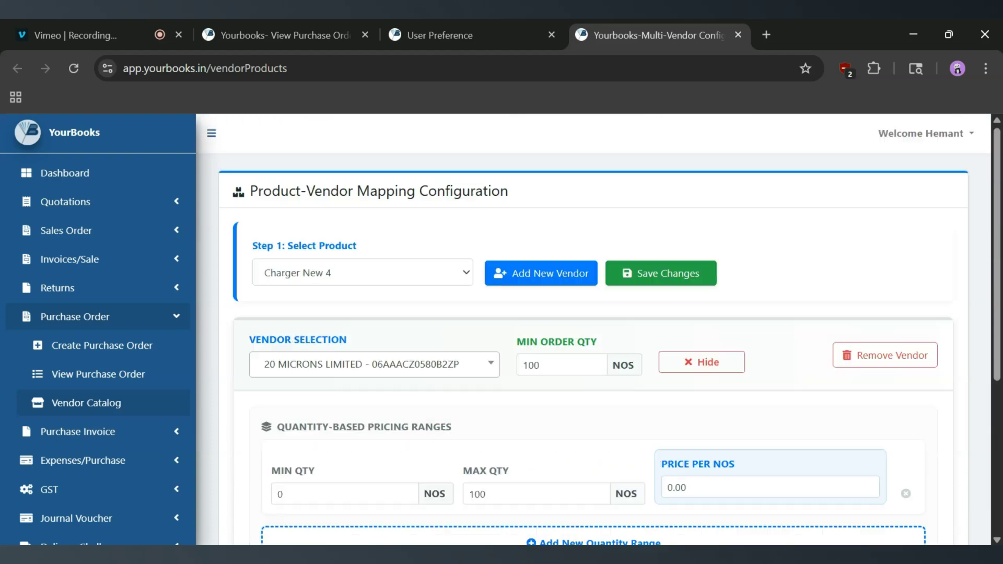
left_click(651, 275)
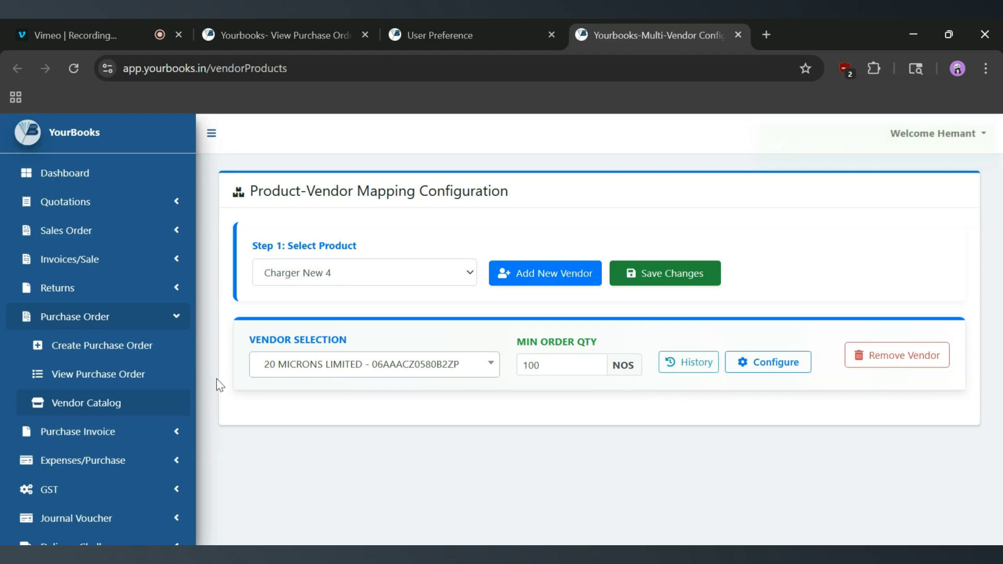
Step: Start a new purchase order, check the vendor catalog of 20 MICRONS LIMITED for Charger New 4, and close the catalog
left_click(117, 354)
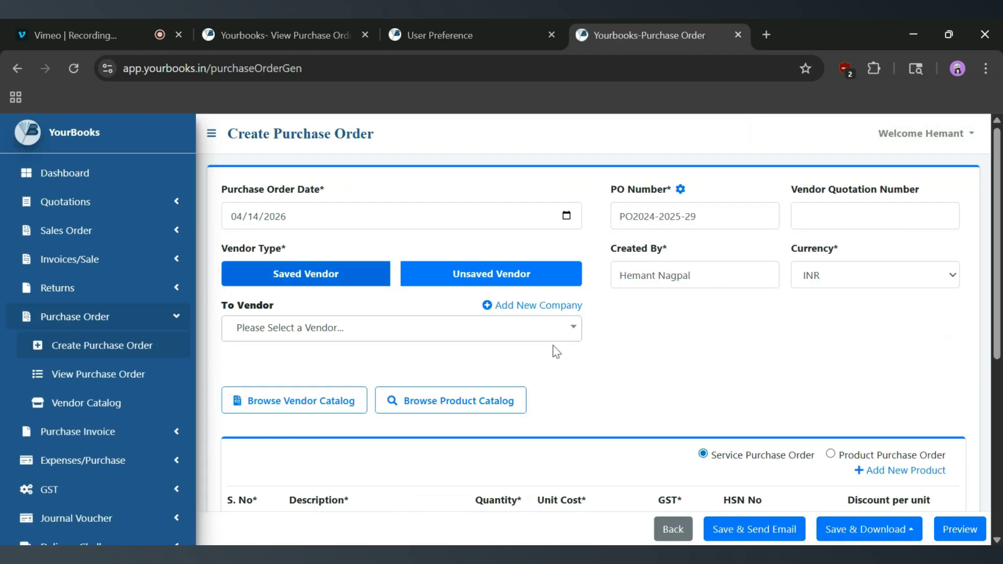
scroll(549, 371, "down", 1)
left_click(463, 346)
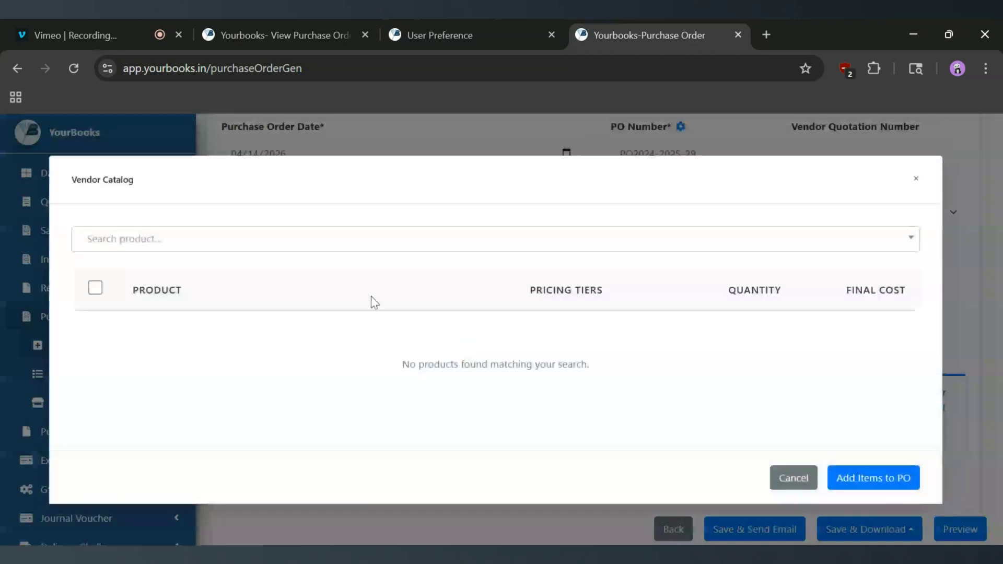
left_click(286, 240)
left_click(217, 296)
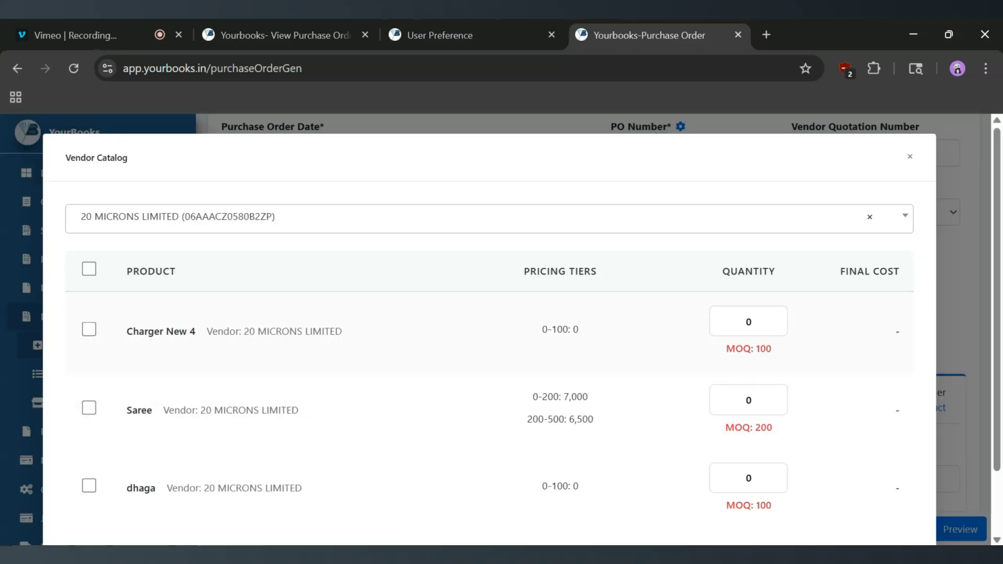
left_click_drag(126, 331, 374, 353)
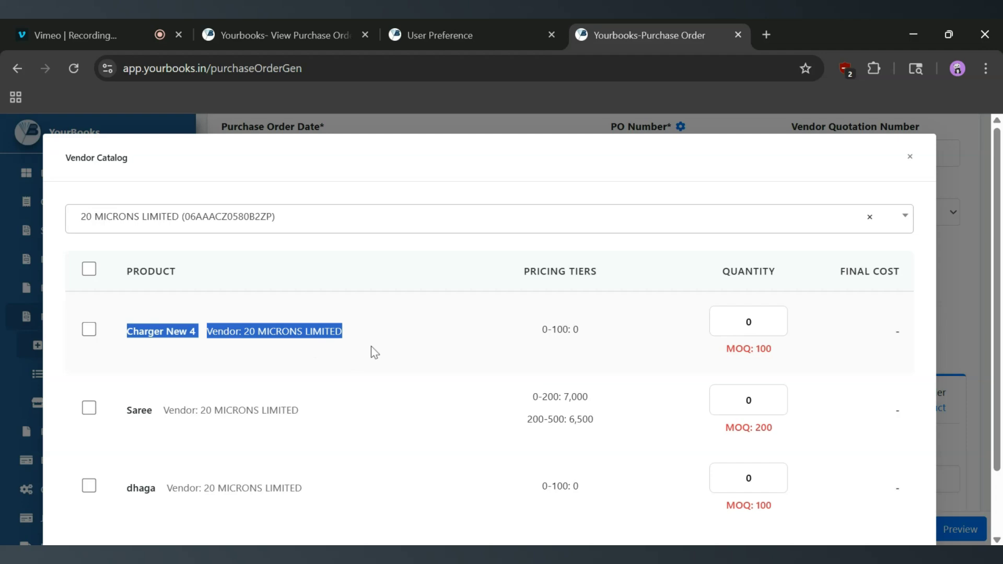
left_click(911, 157)
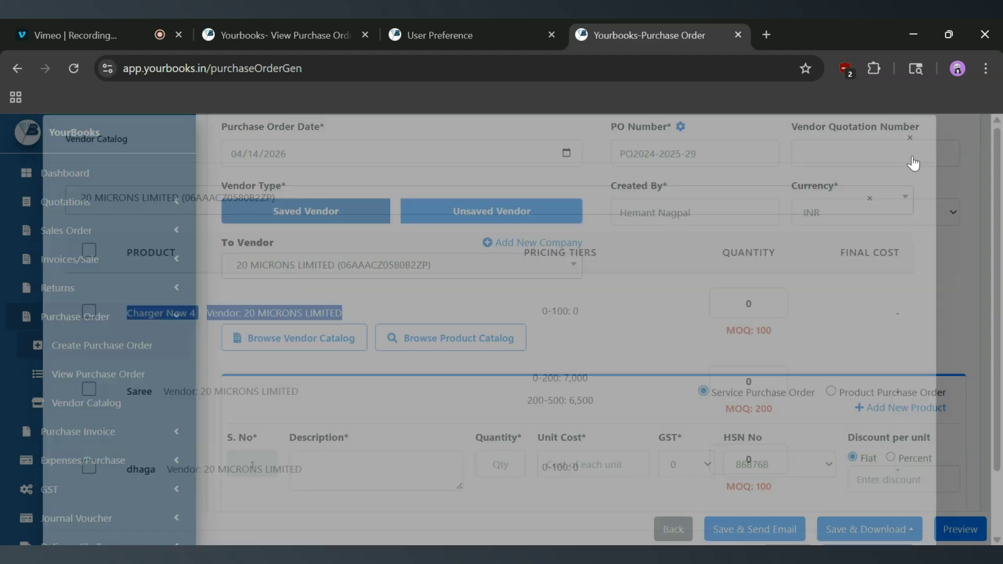
Step: Look up Charger New 4 in the product catalog to check its vendors, prices and minimum order quantities, then close the catalog
left_click(302, 342)
left_click(248, 259)
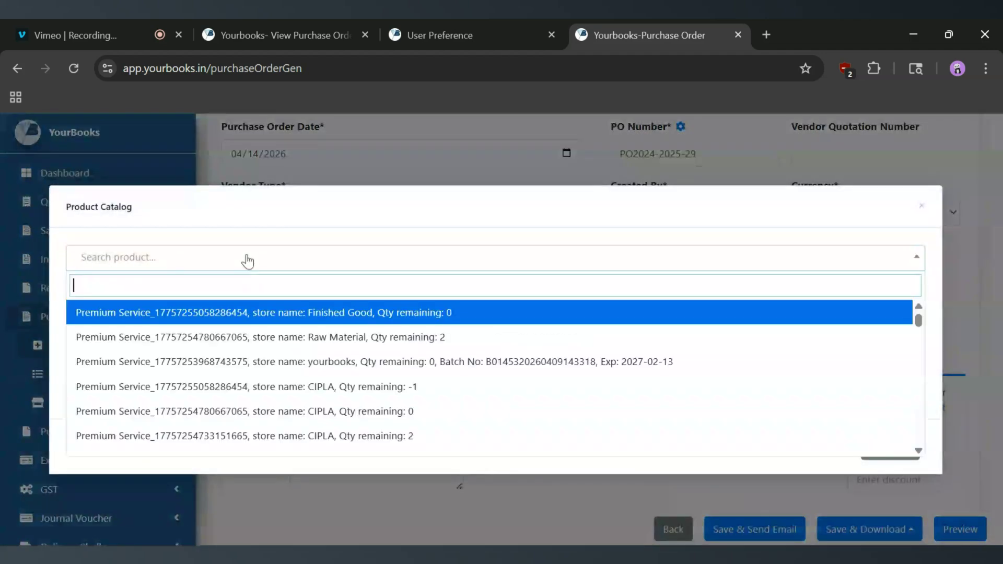
type("charge")
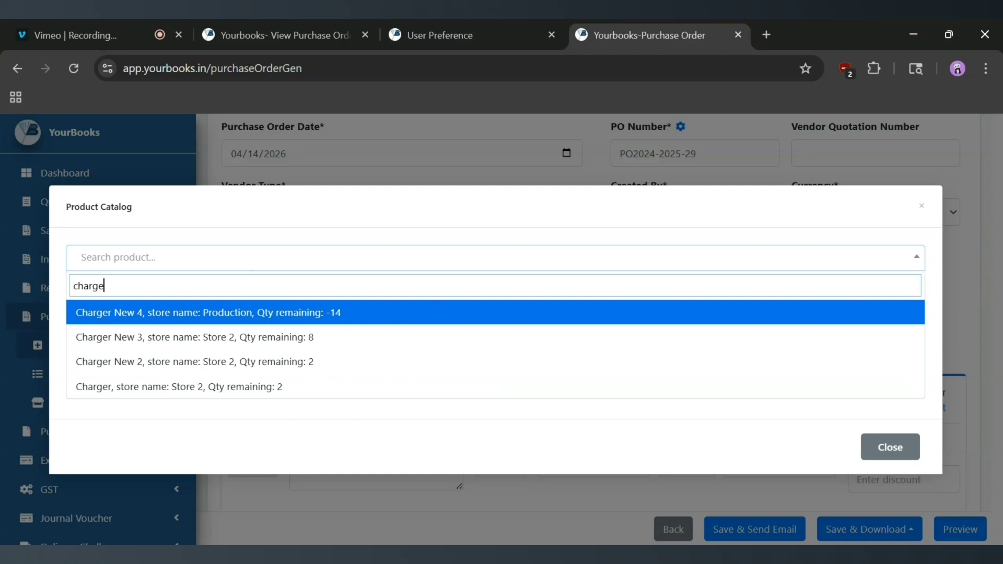
left_click(217, 314)
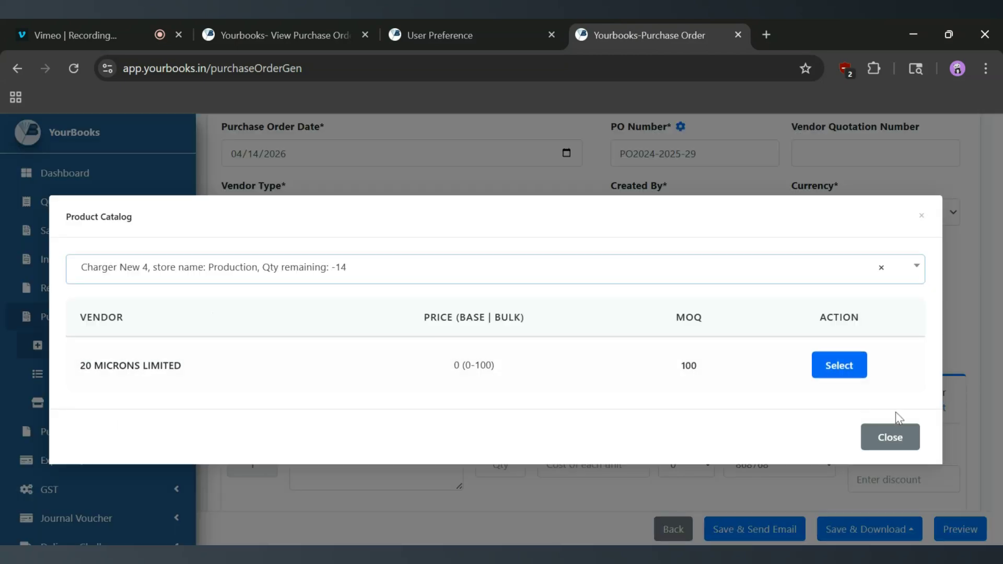
left_click(900, 440)
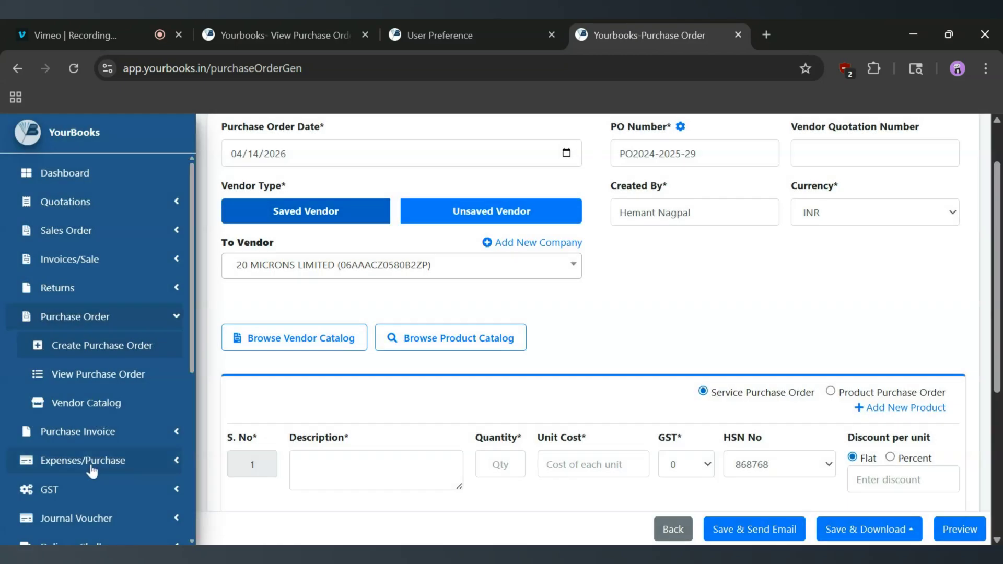
Step: Open the list of existing purchase orders
left_click(72, 375)
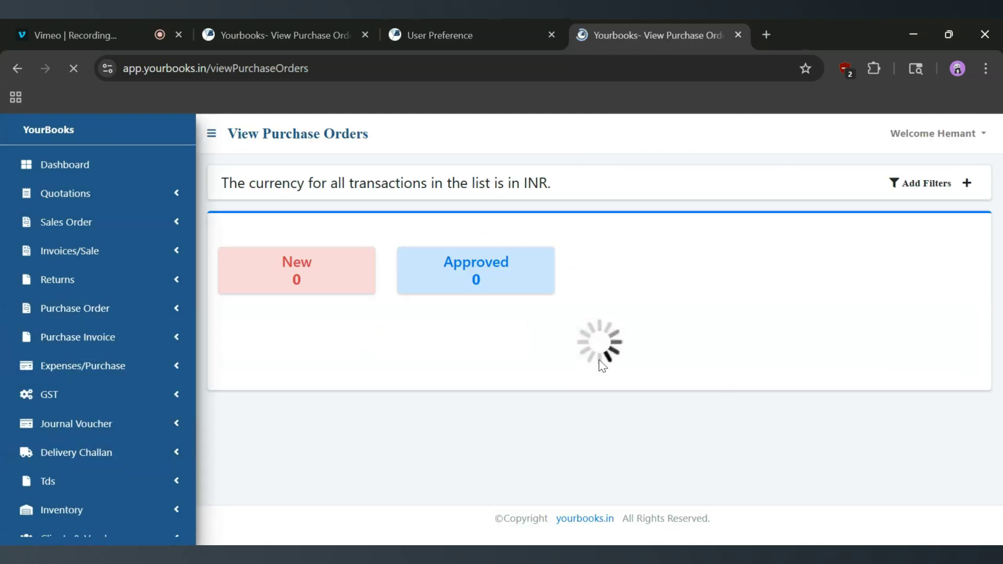